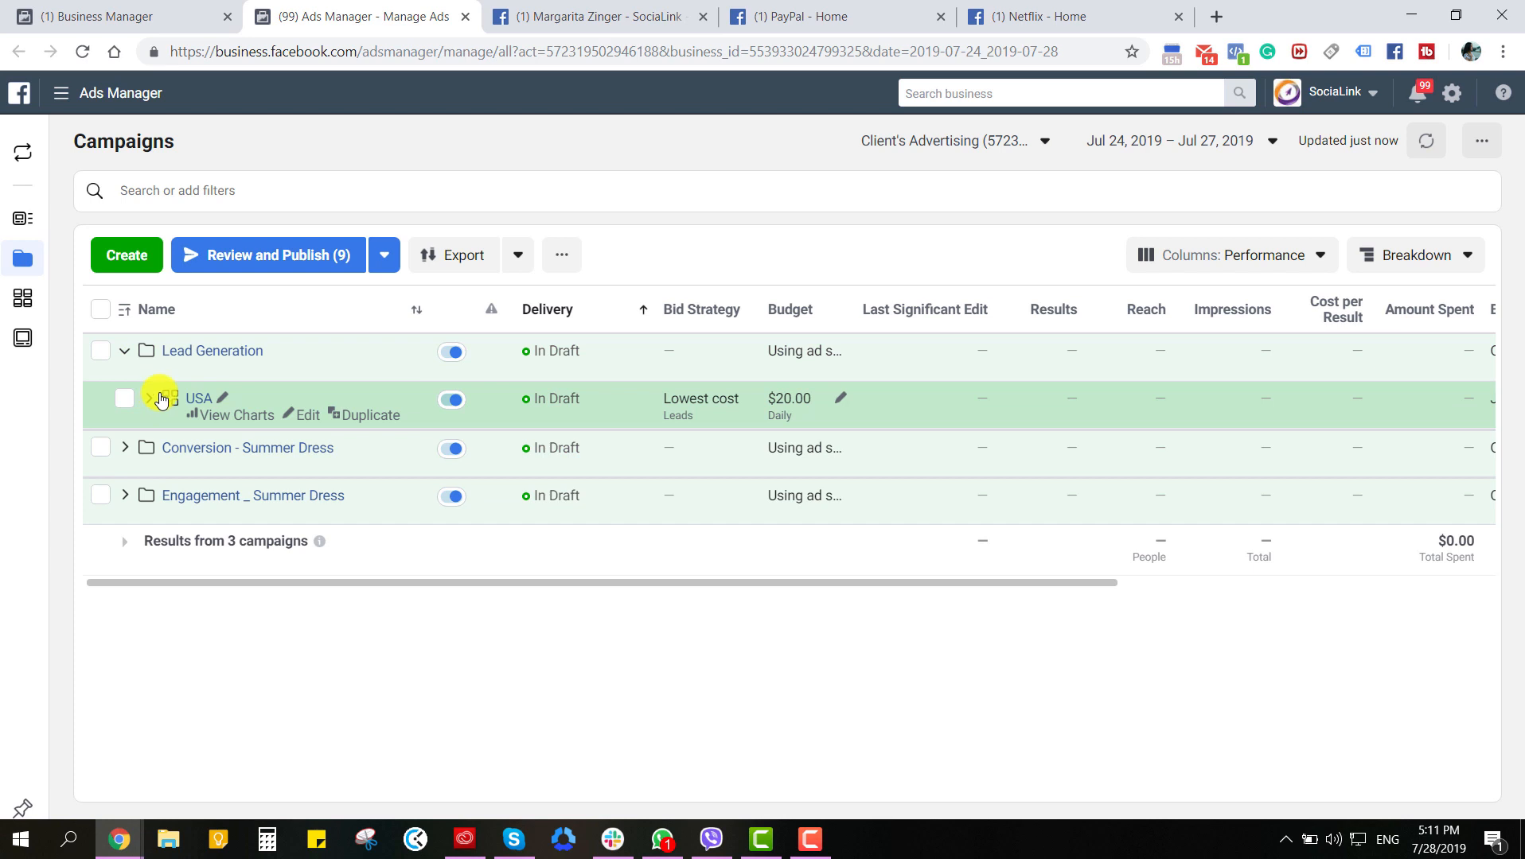
Expand the USA ad set under the Lead Generation campaign and view the reporting date range options.
left_click(148, 404)
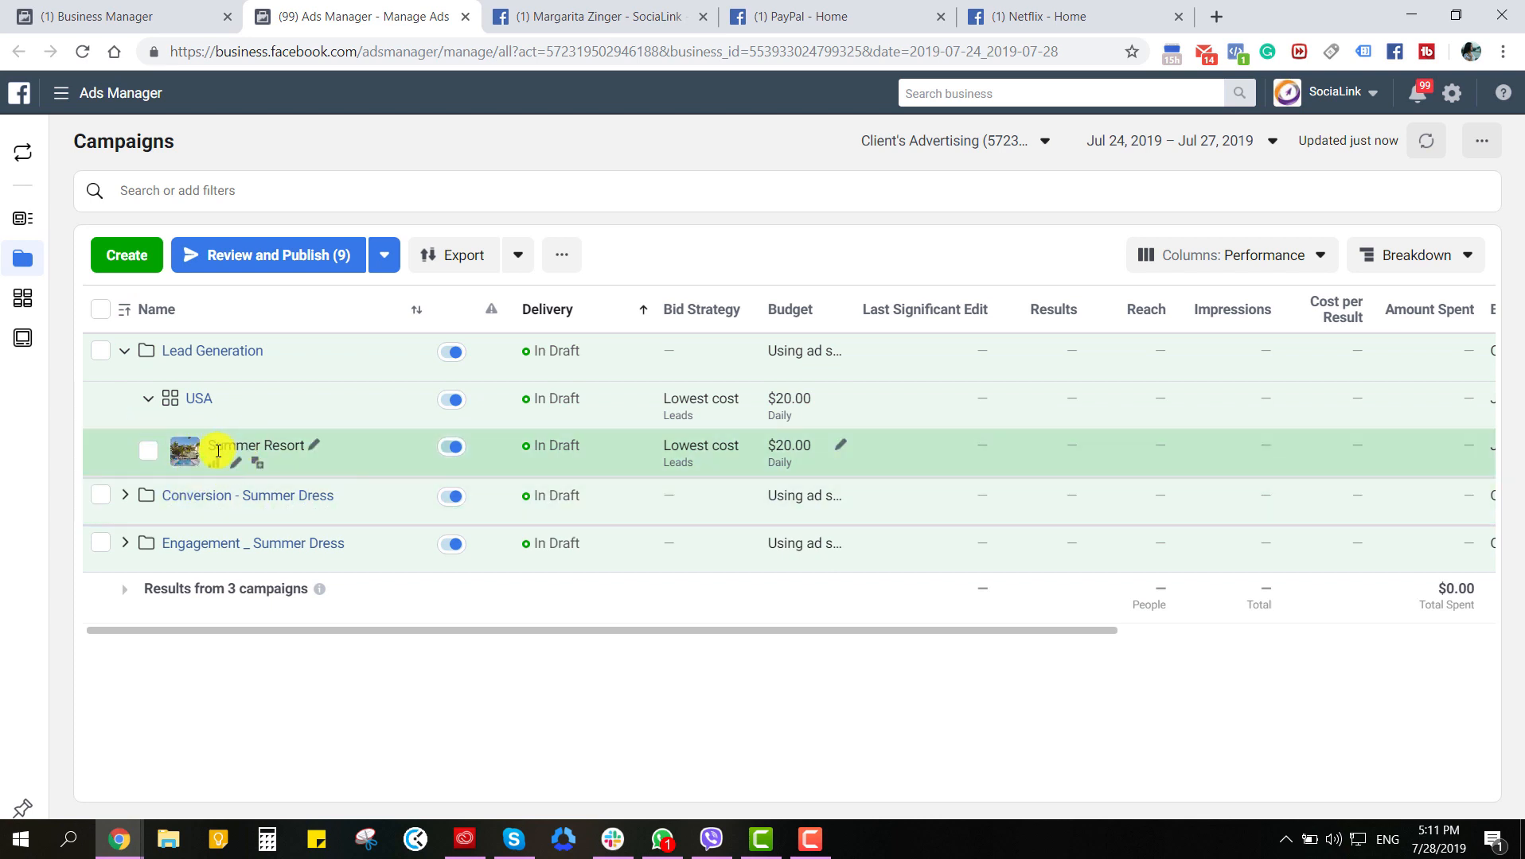
mouse_move(927, 646)
left_mouse_down()
mouse_move(1052, 629)
mouse_move(1432, 629)
mouse_move(397, 635)
mouse_move(923, 630)
left_mouse_up()
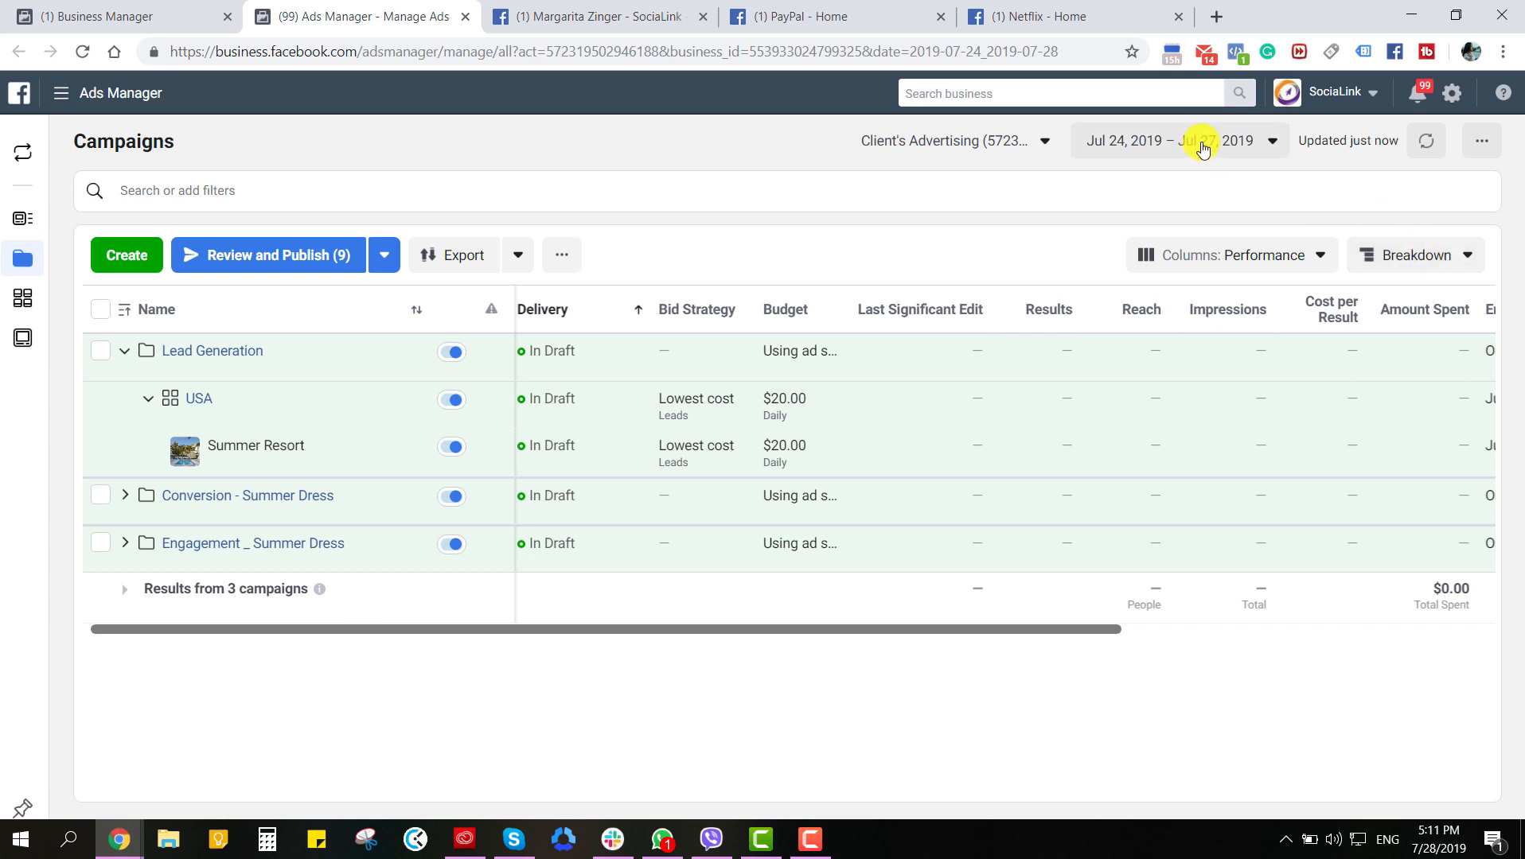
left_click(1213, 141)
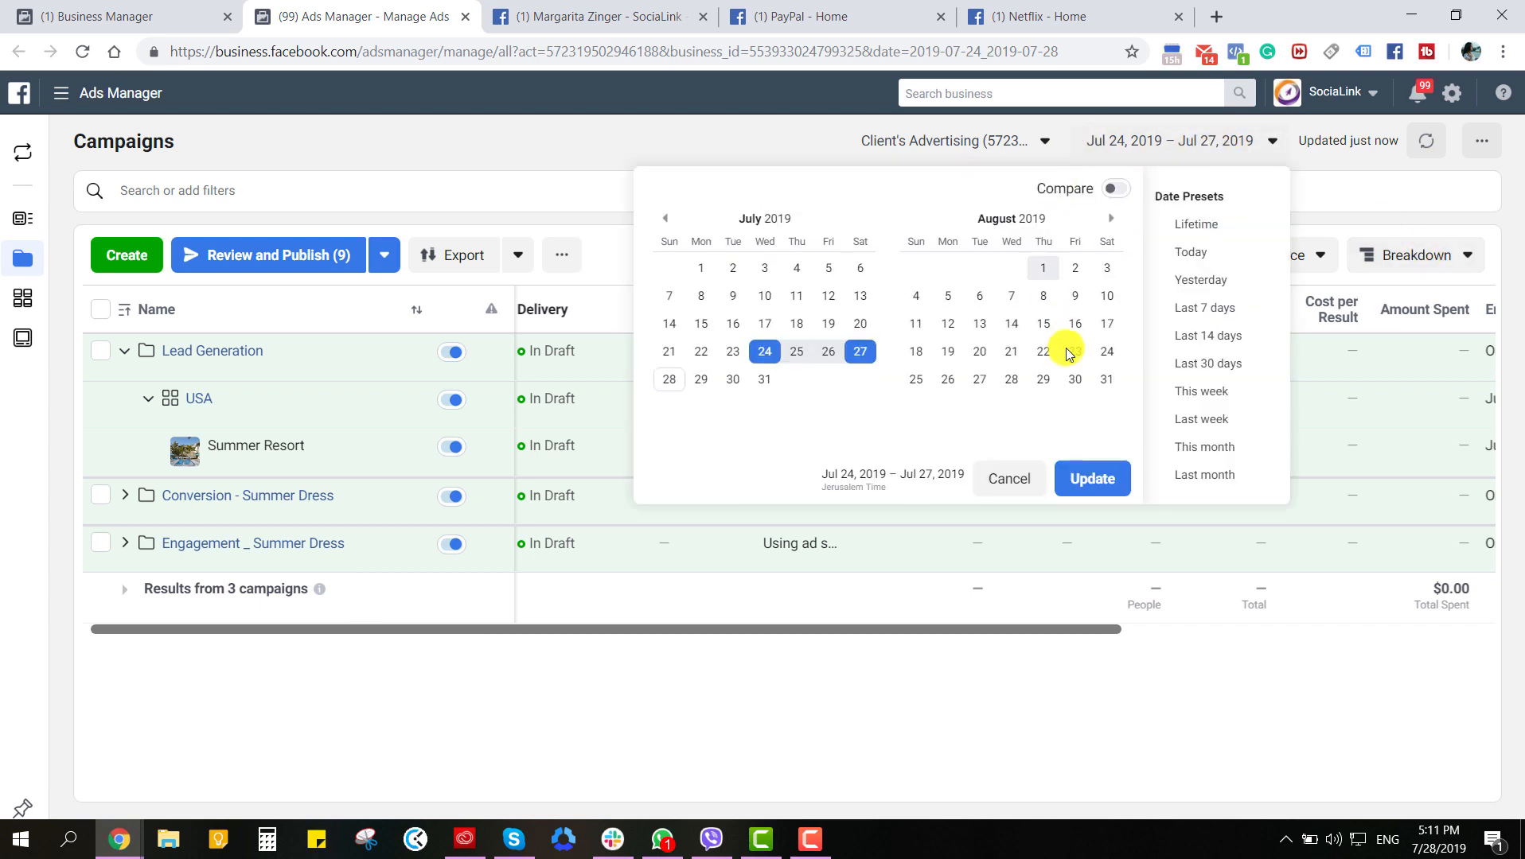
left_click(747, 146)
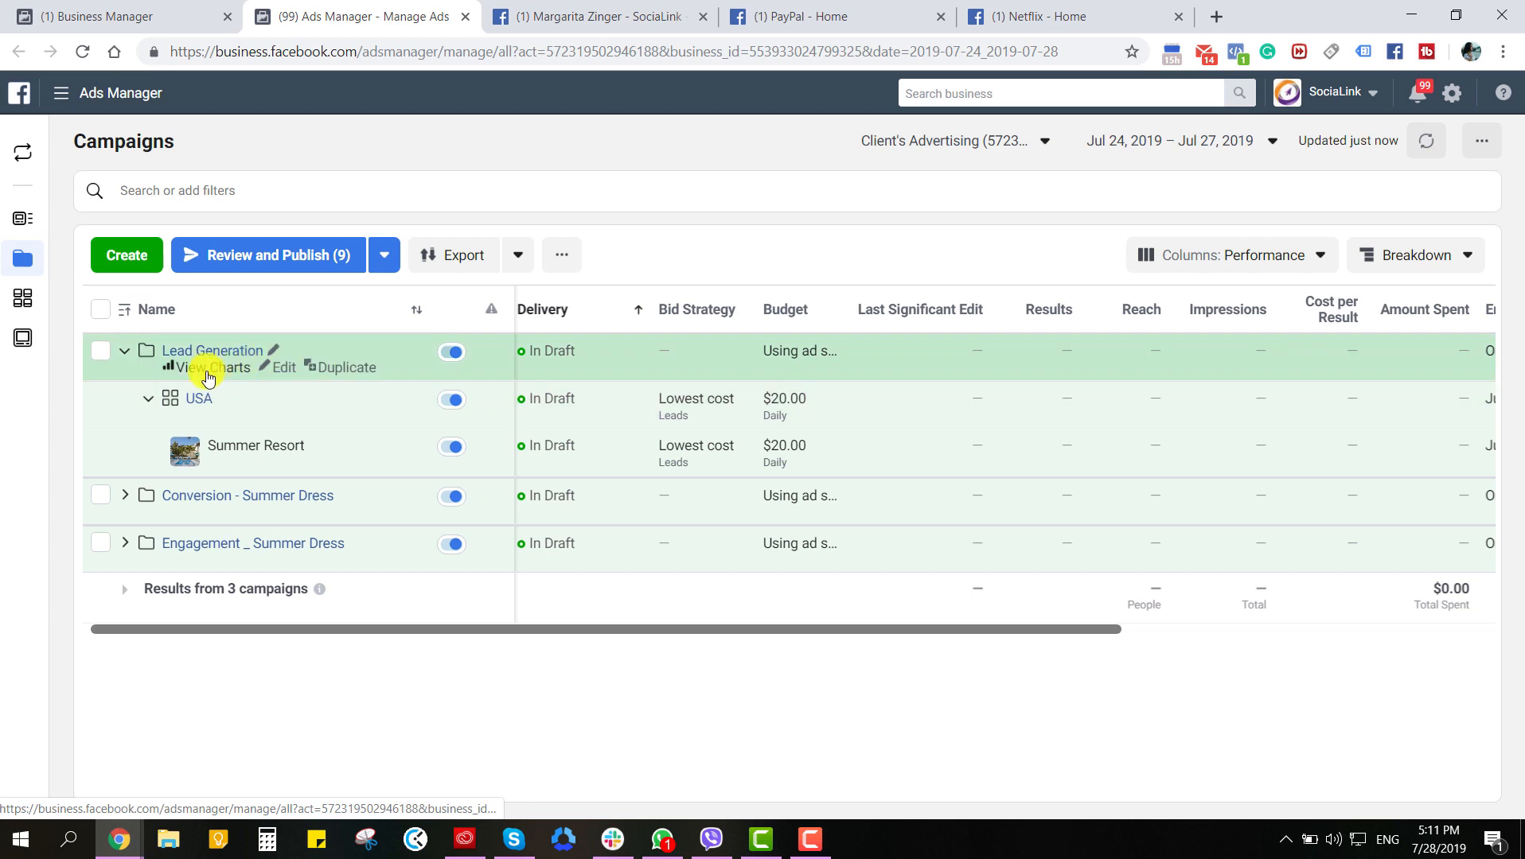
Select the Lead Generation campaign, its USA ad set and its Summer Resort ad one at a time to compare the available actions.
left_click(102, 352)
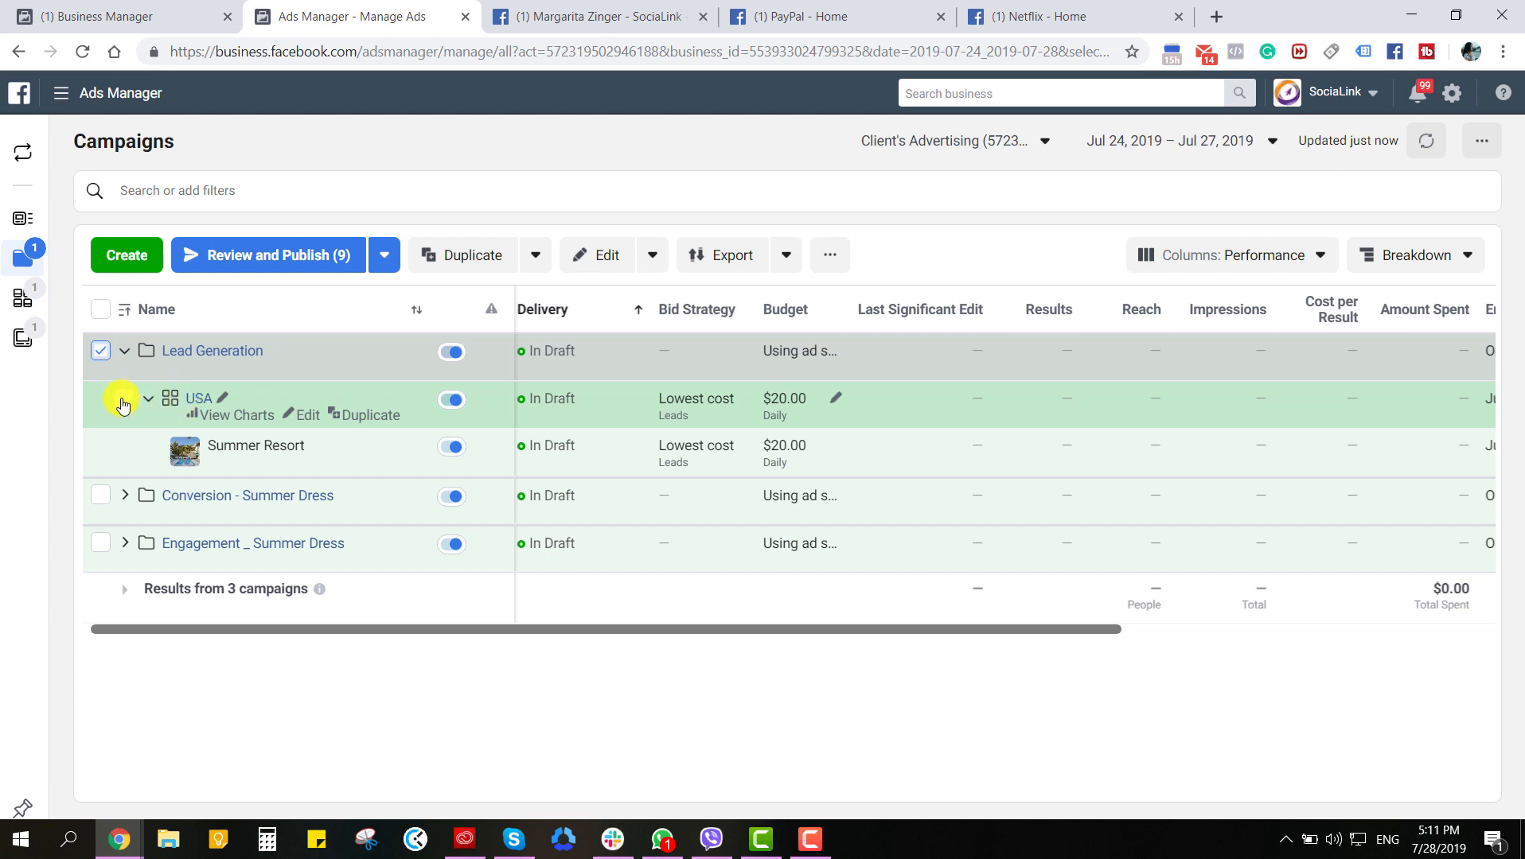
left_click(123, 402)
left_click(148, 451)
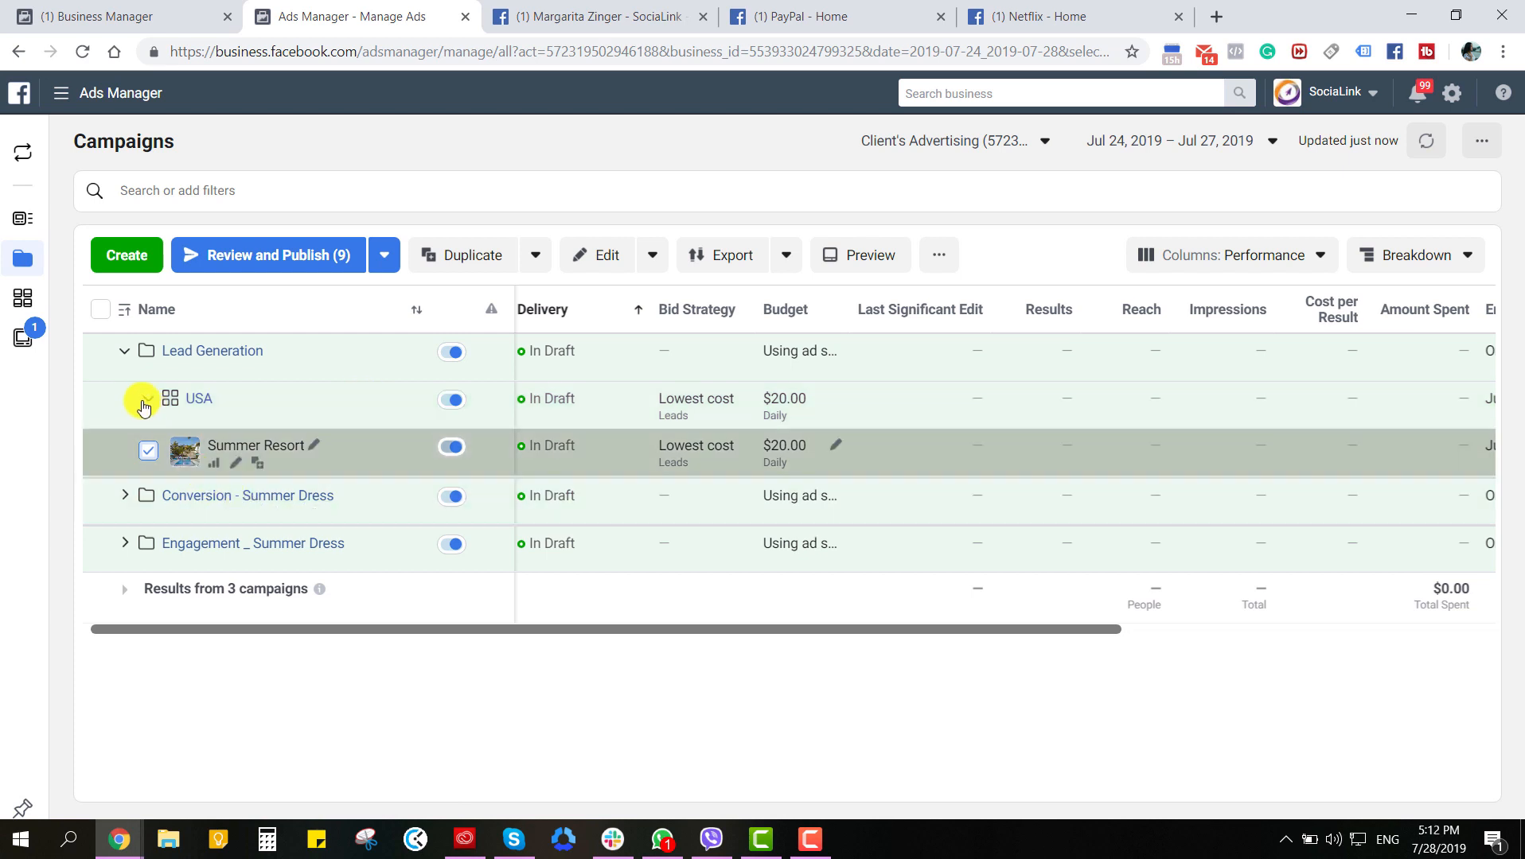
left_click(126, 400)
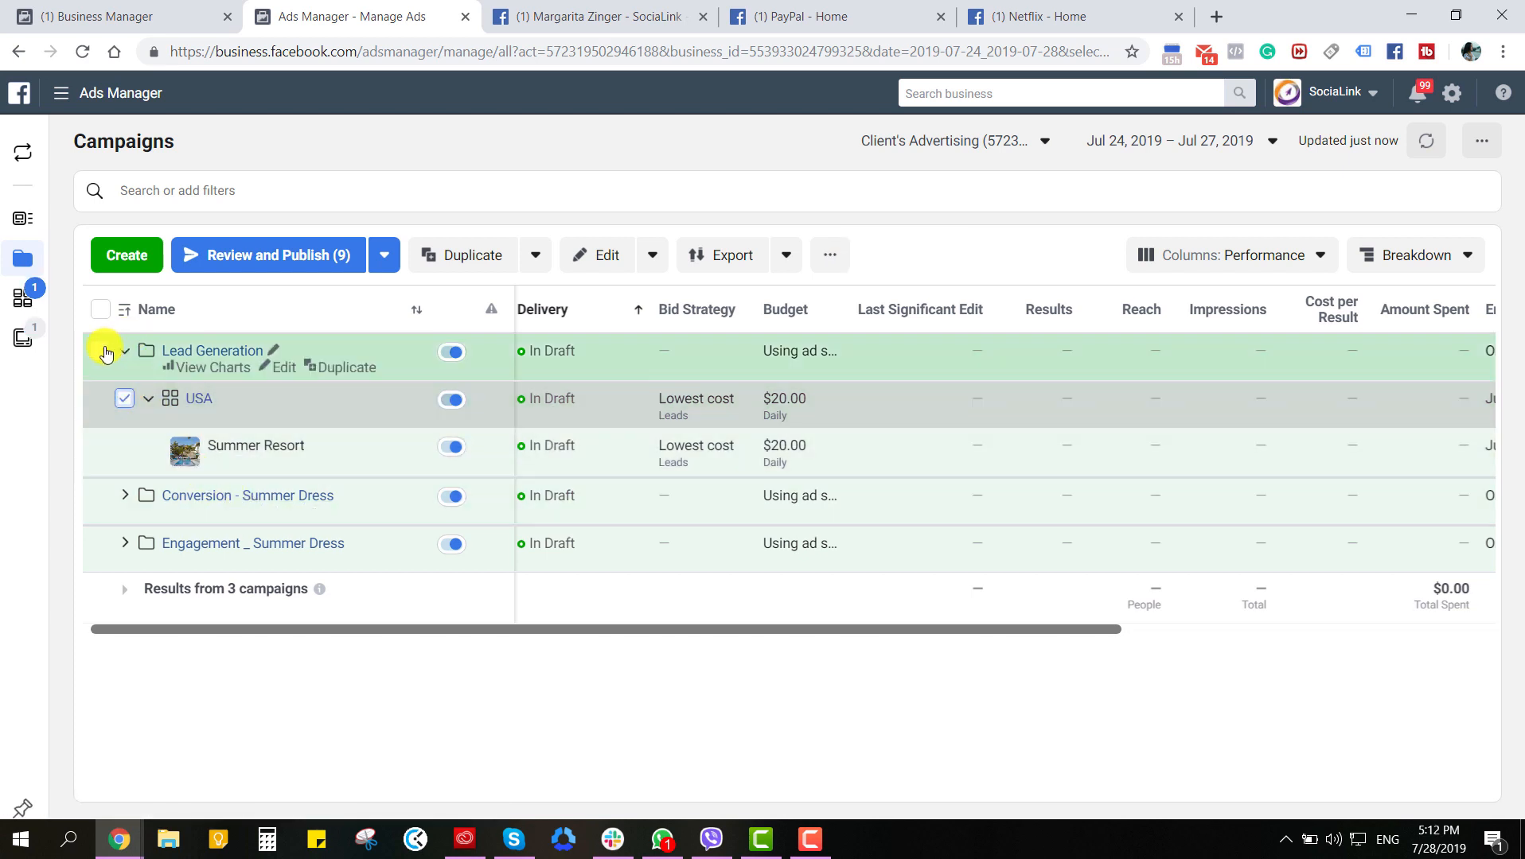
left_click(100, 351)
left_click(131, 402)
left_click(147, 450)
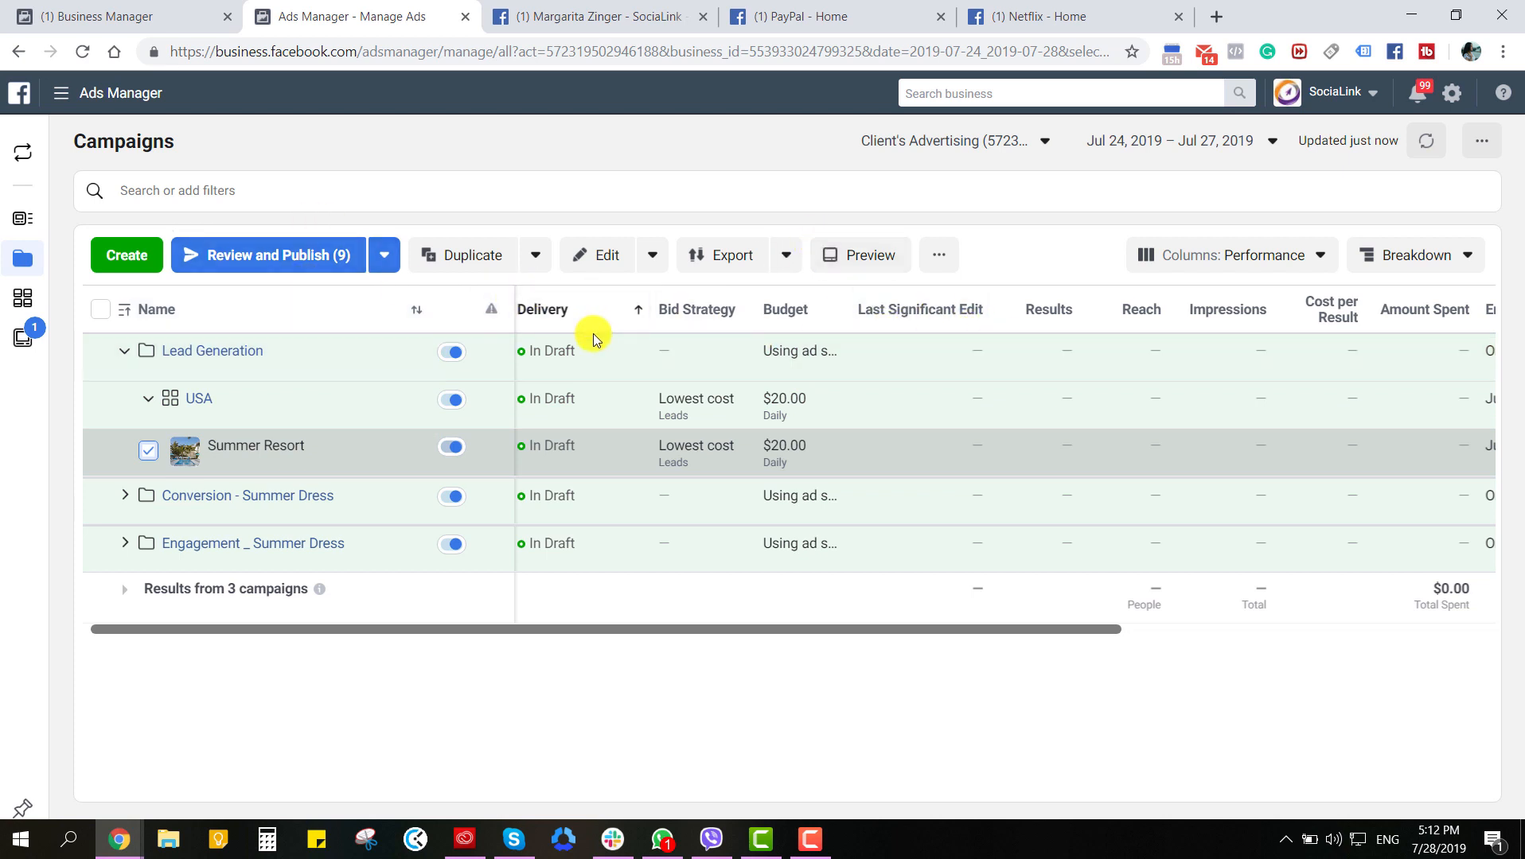
Select the USA ad set under Lead Generation and open it for editing.
left_click(148, 450)
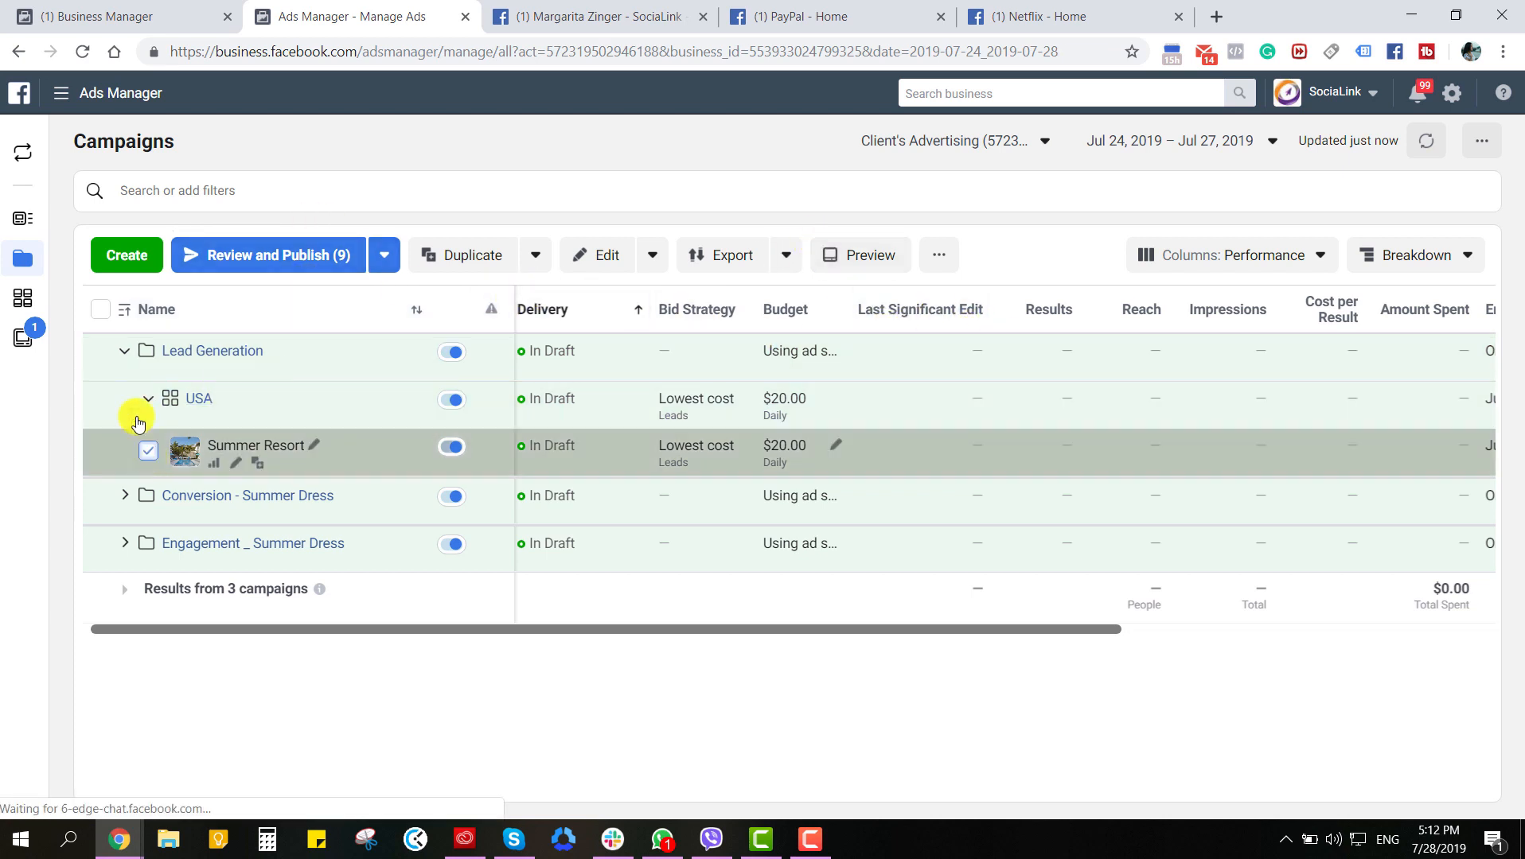
left_click(130, 398)
left_click(604, 254)
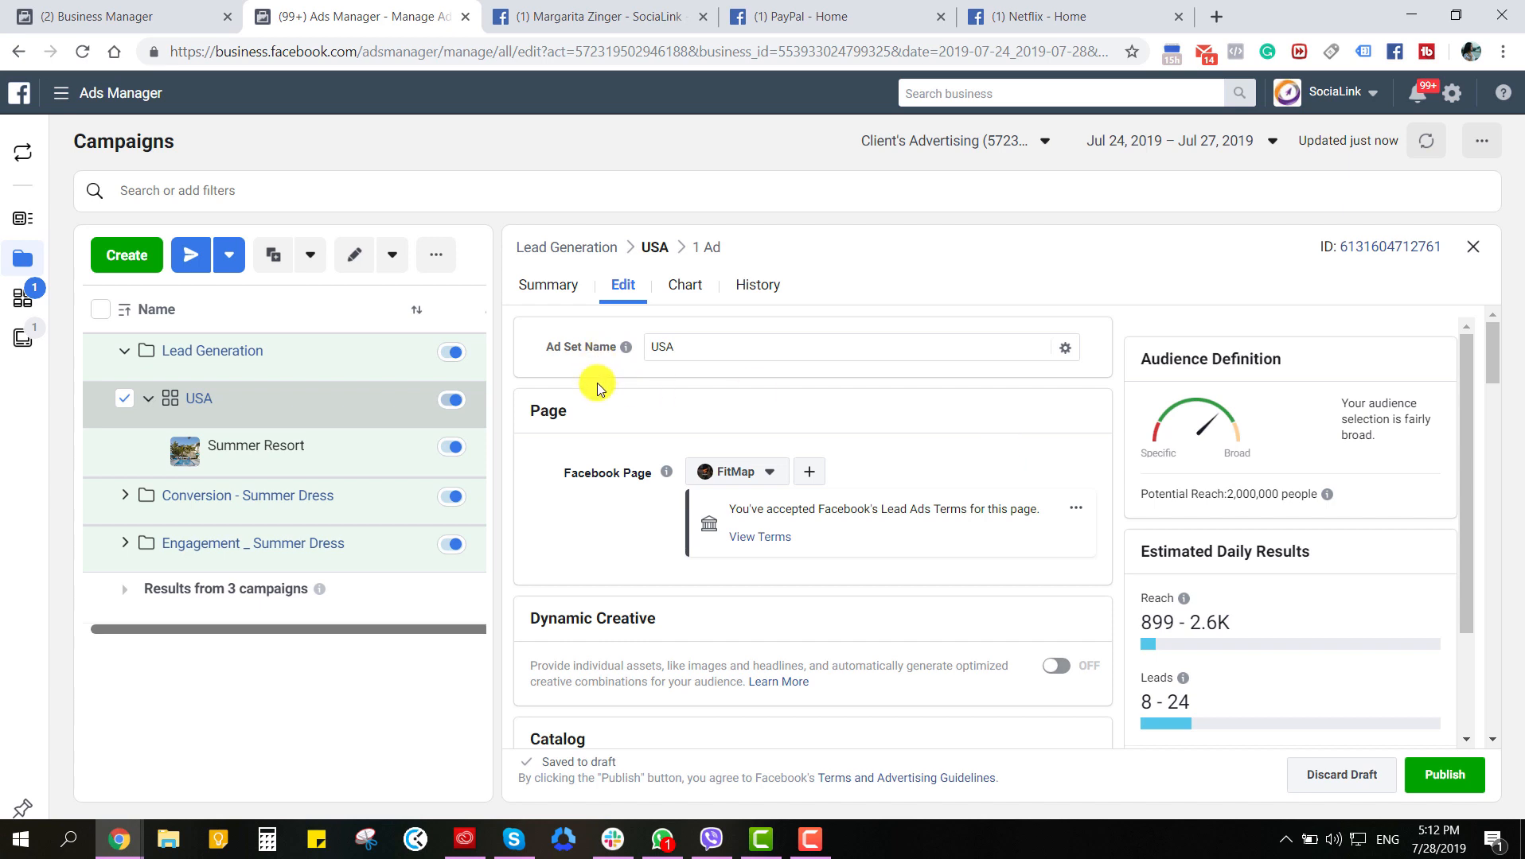
Expand the Conversion - Summer Dress campaign, view its edit settings, history and summary, and close its details with the campaign deselected.
left_click(125, 496)
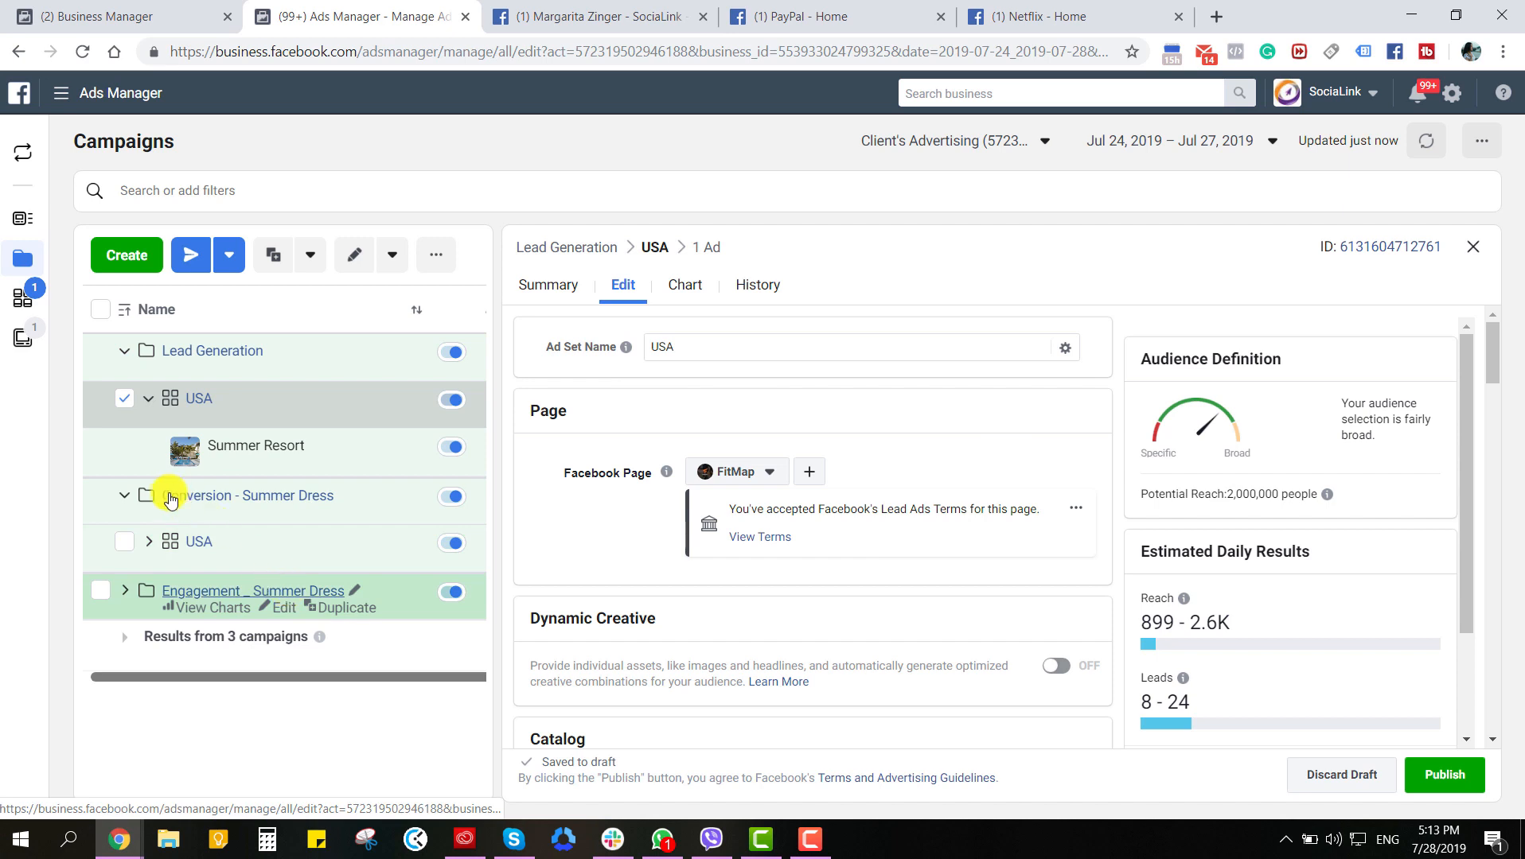
left_click(100, 495)
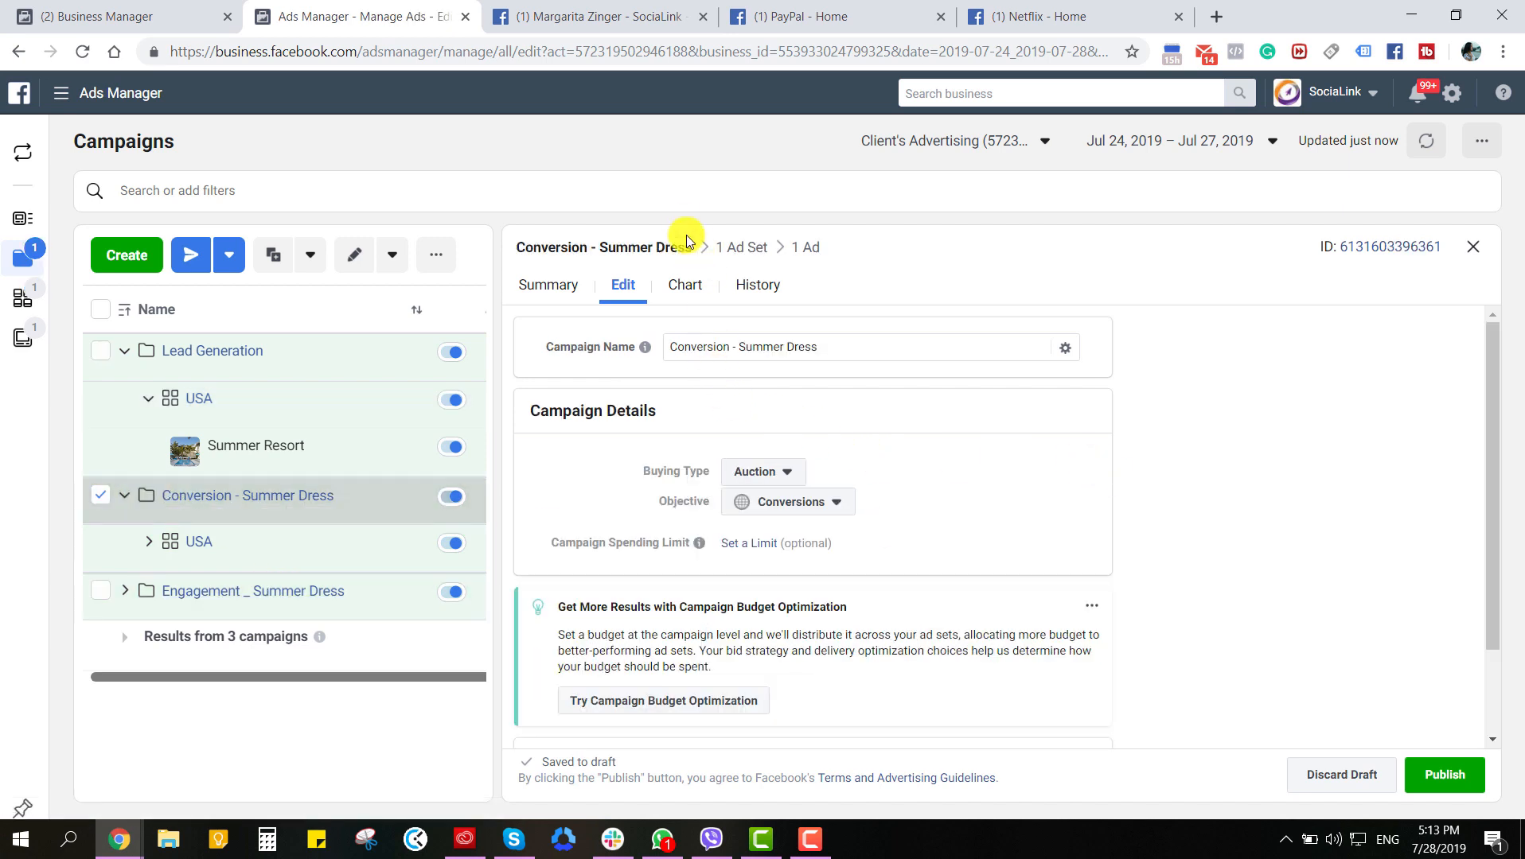
left_click(758, 286)
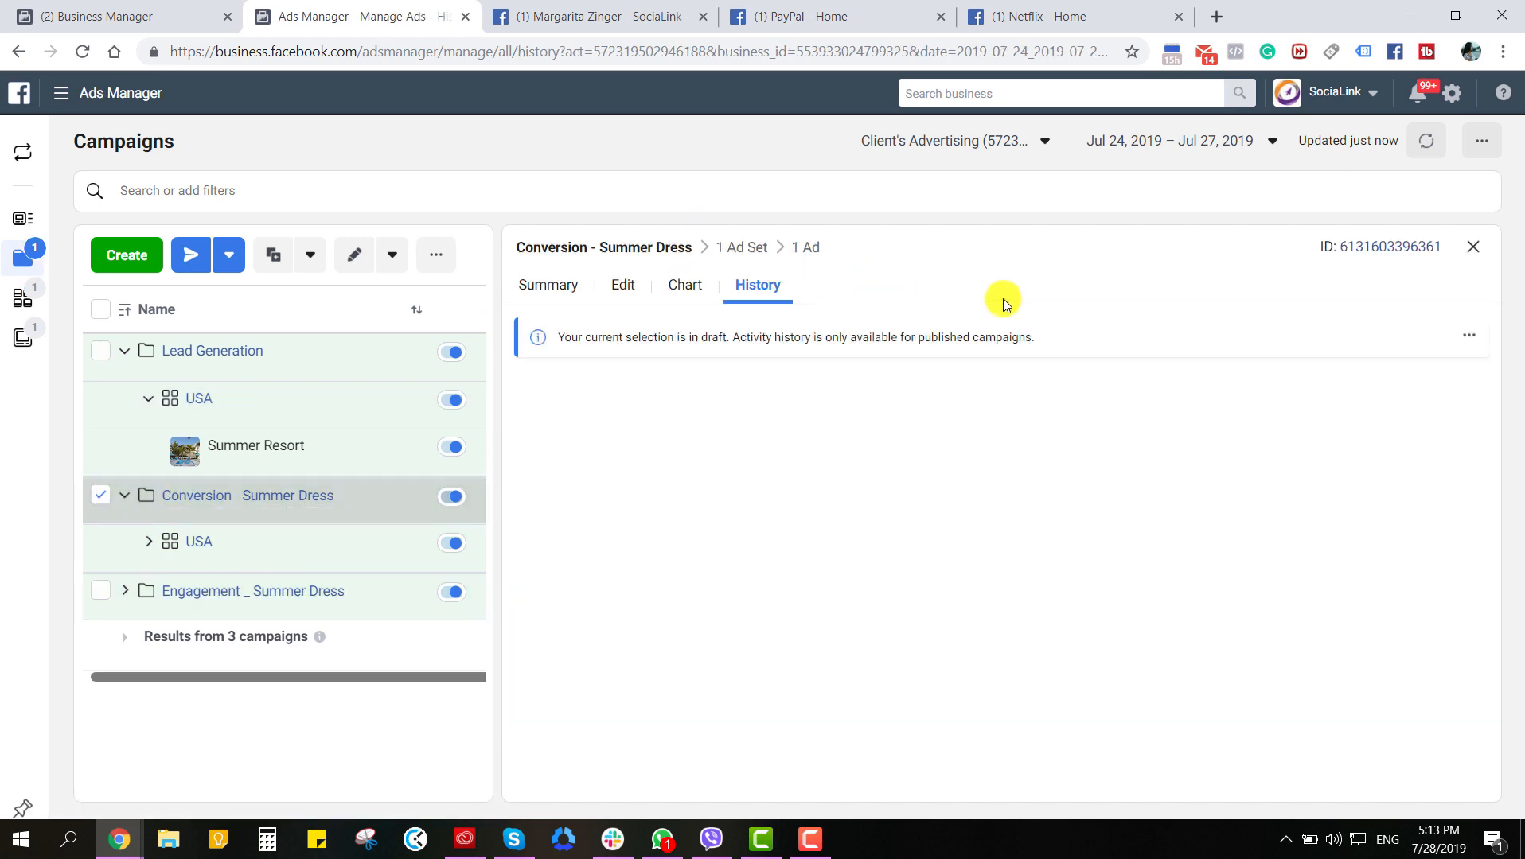
left_click(537, 285)
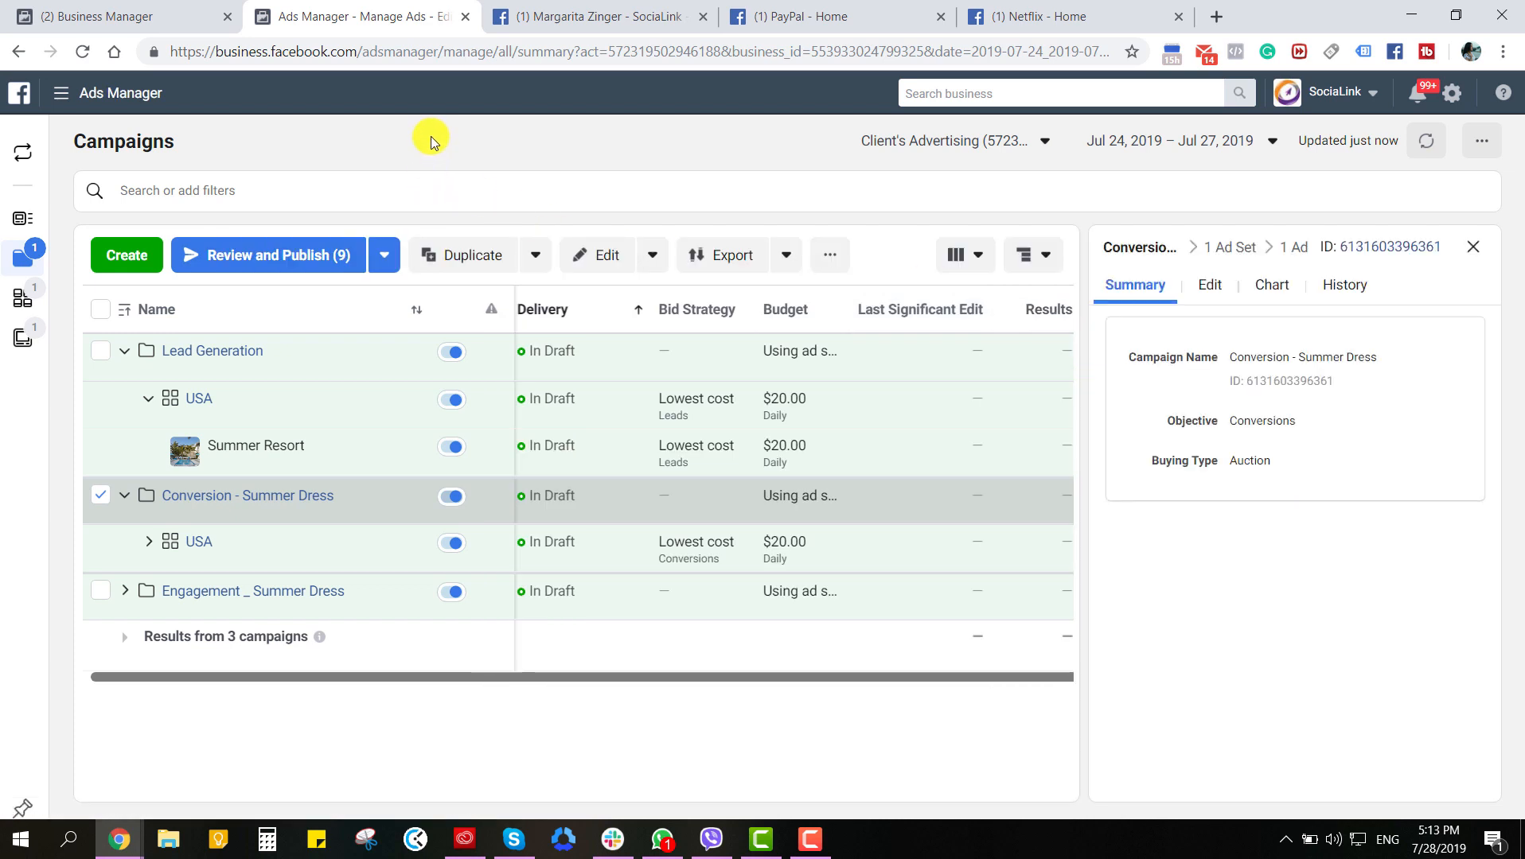
left_click(1472, 247)
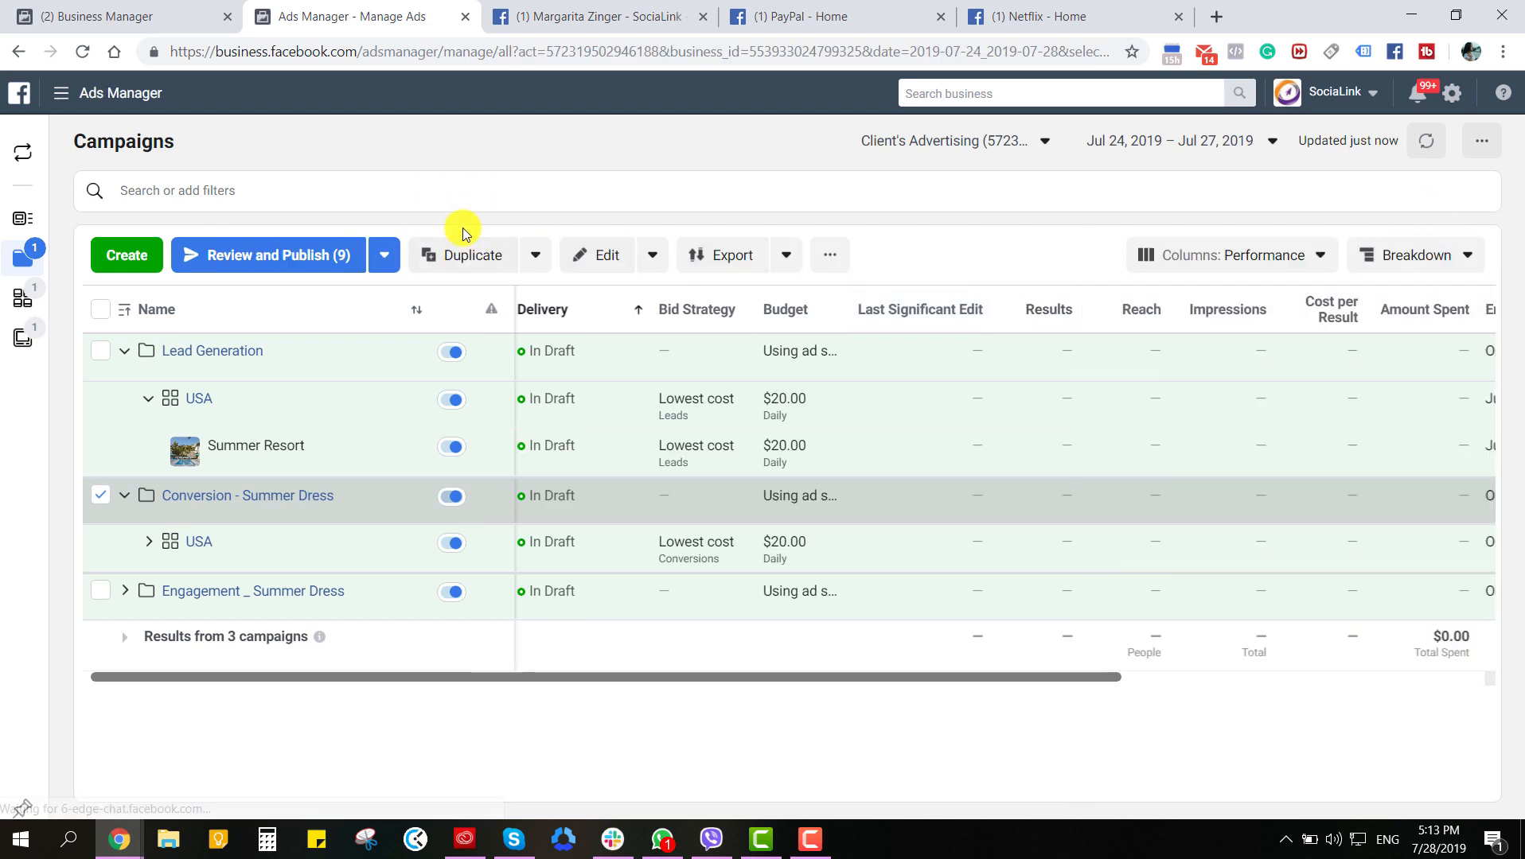
left_click(94, 491)
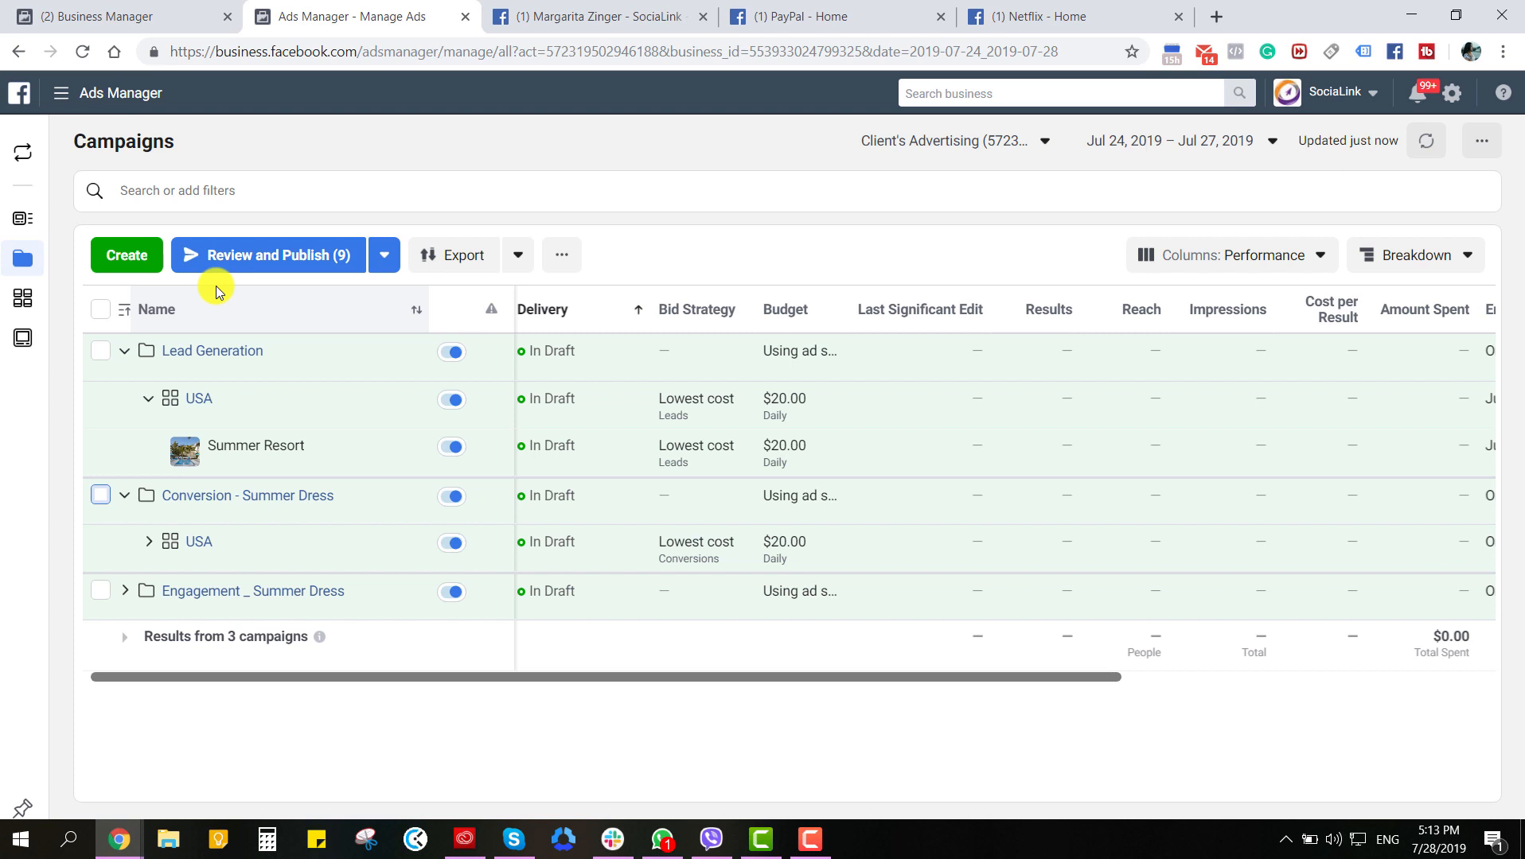
Open the account overview and look through its results, demographics and location sections.
mouse_move(27, 202)
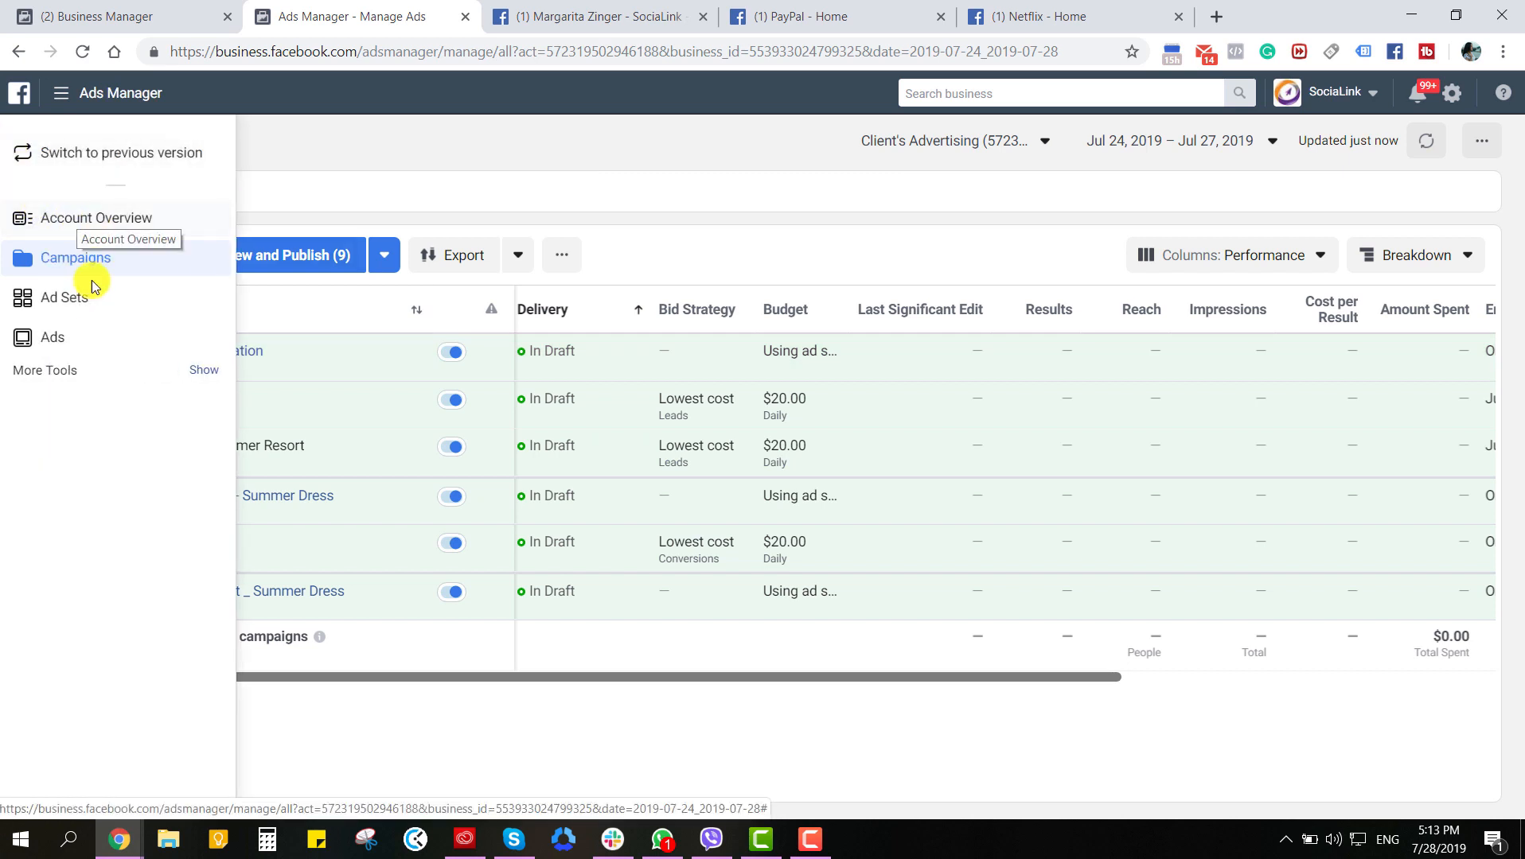
left_click(89, 219)
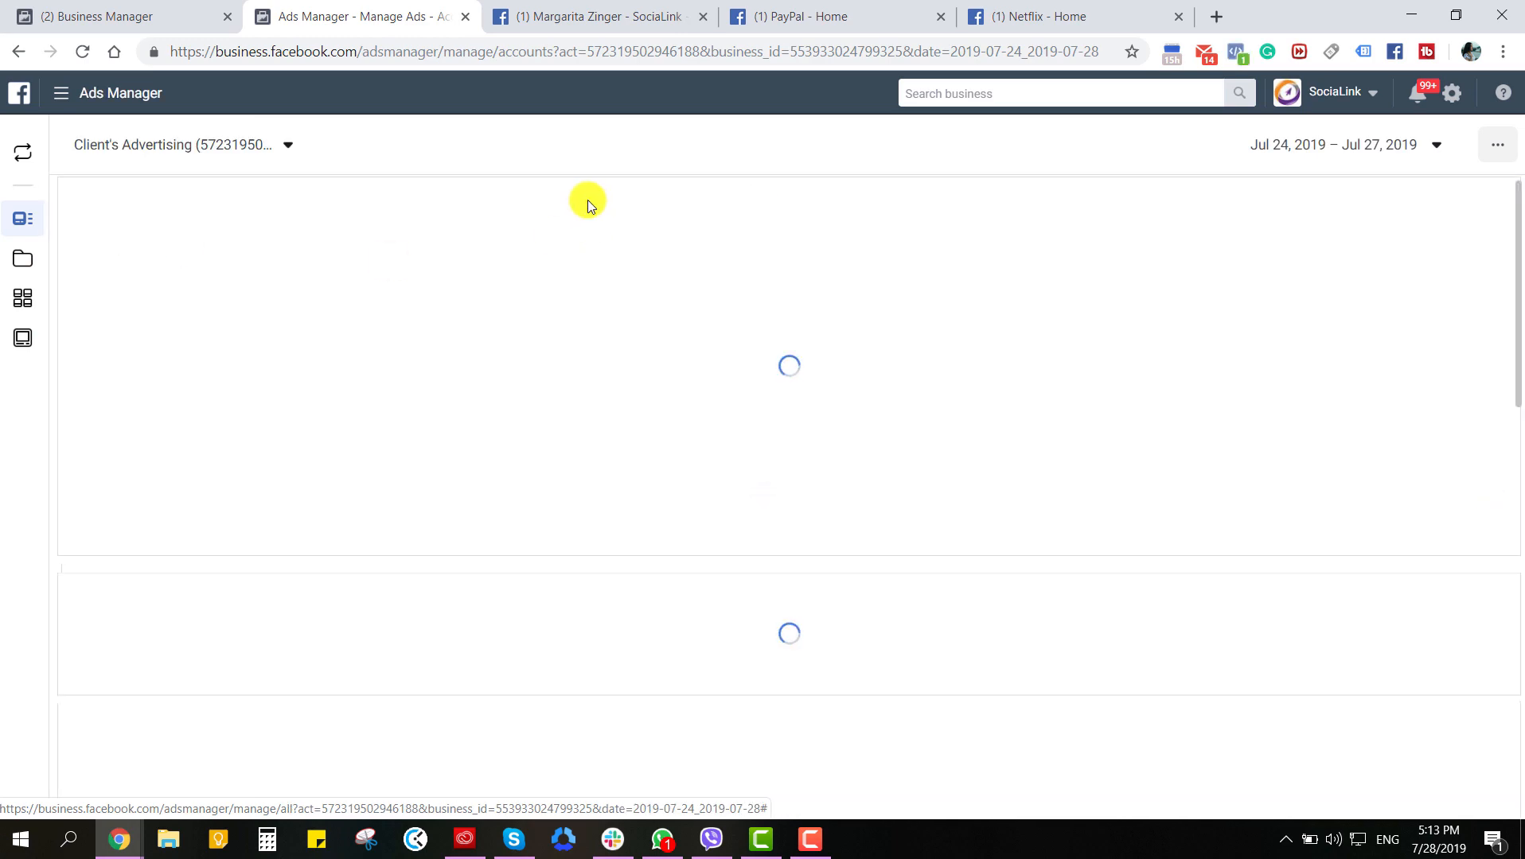
scroll(588, 514, "down", 6)
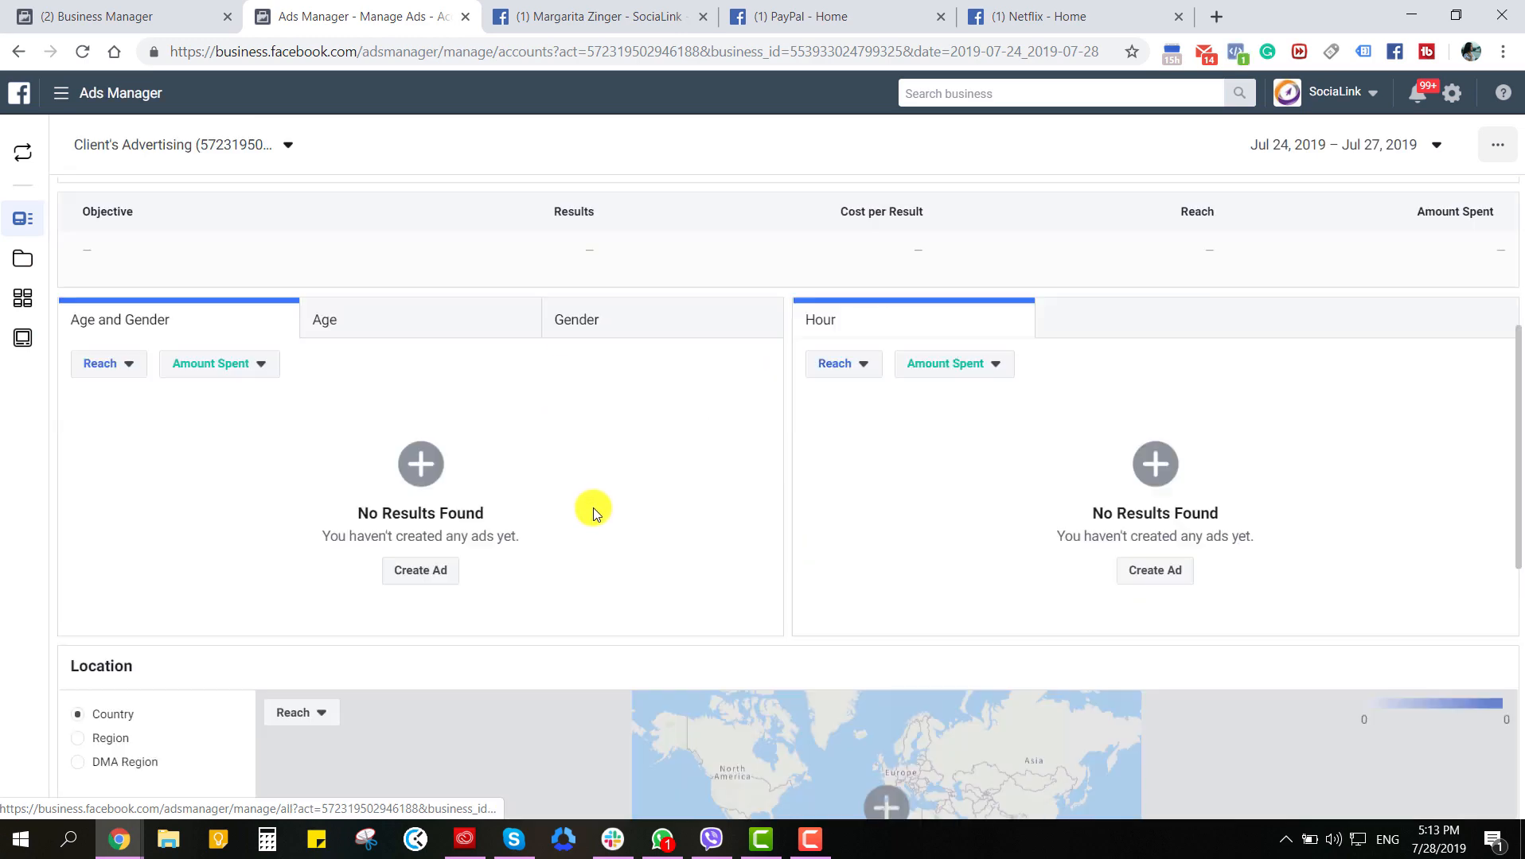
scroll(593, 513, "up", 6)
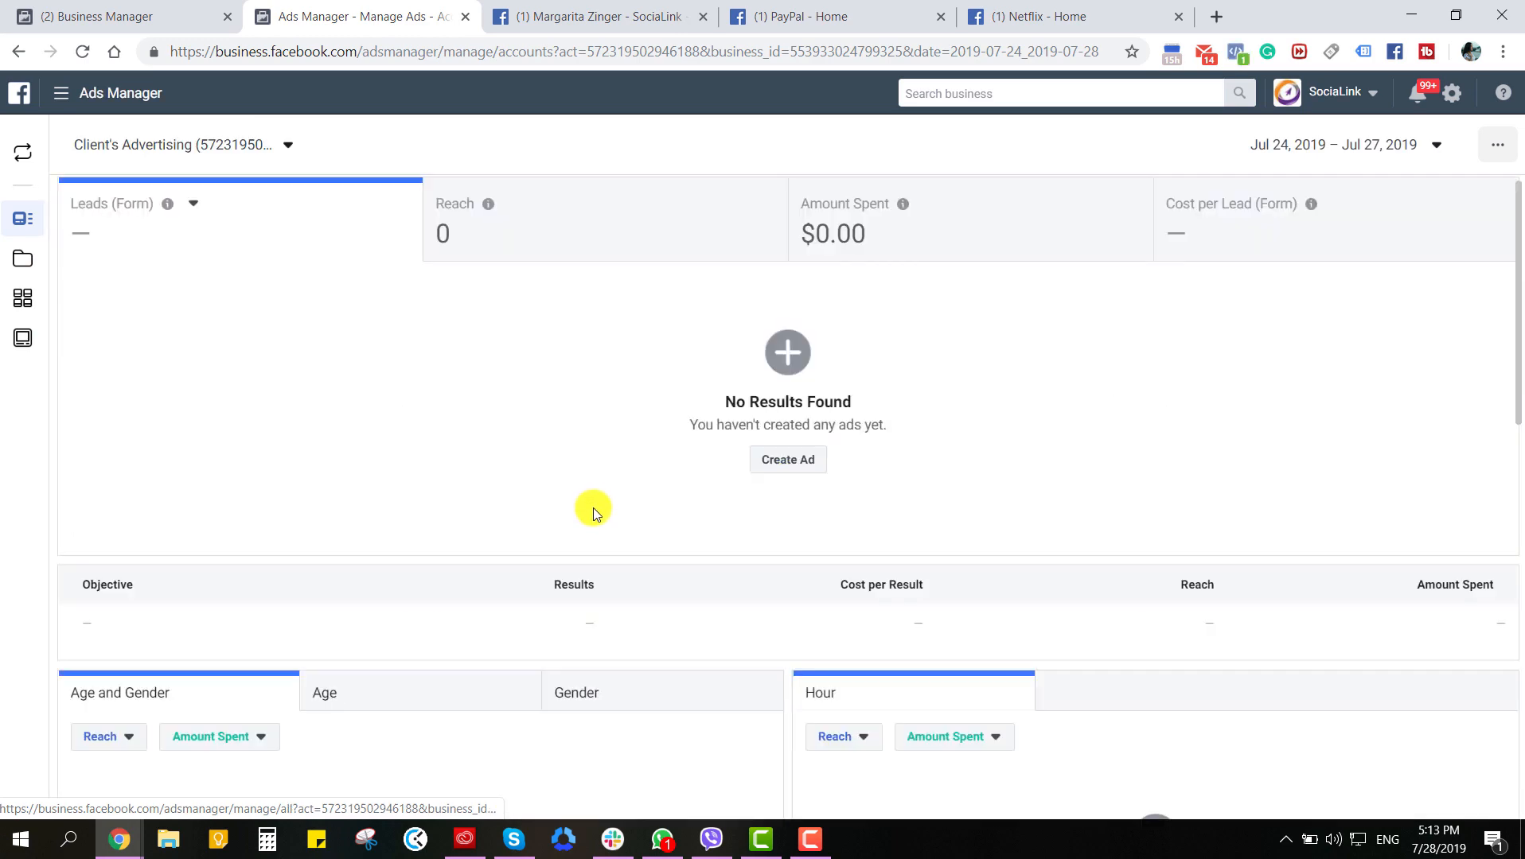
View the account's campaigns, ad sets and ads in turn, and return to the campaign list.
left_click(17, 256)
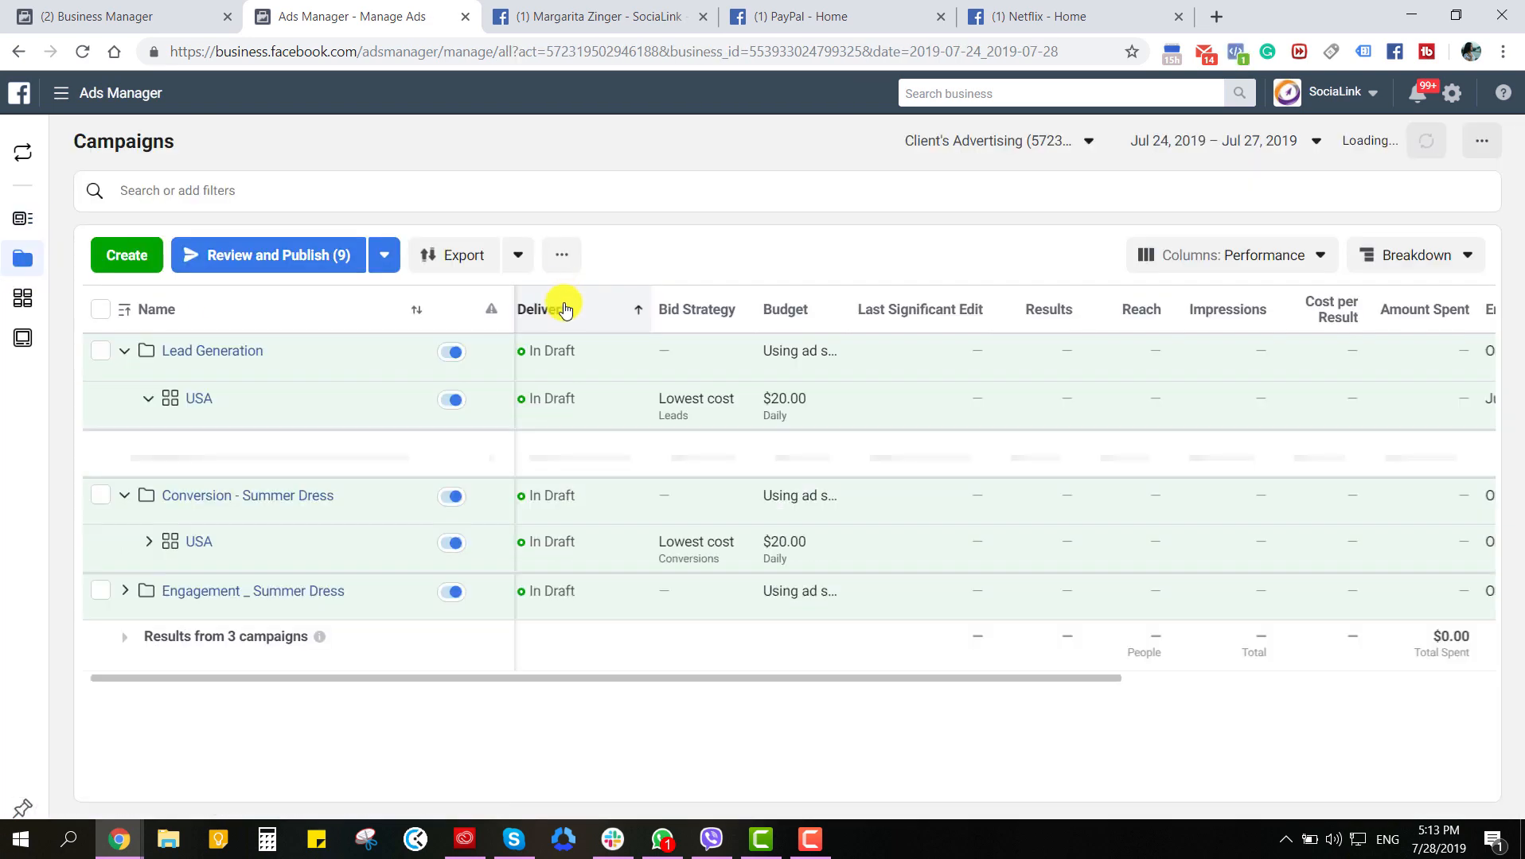
left_click(37, 299)
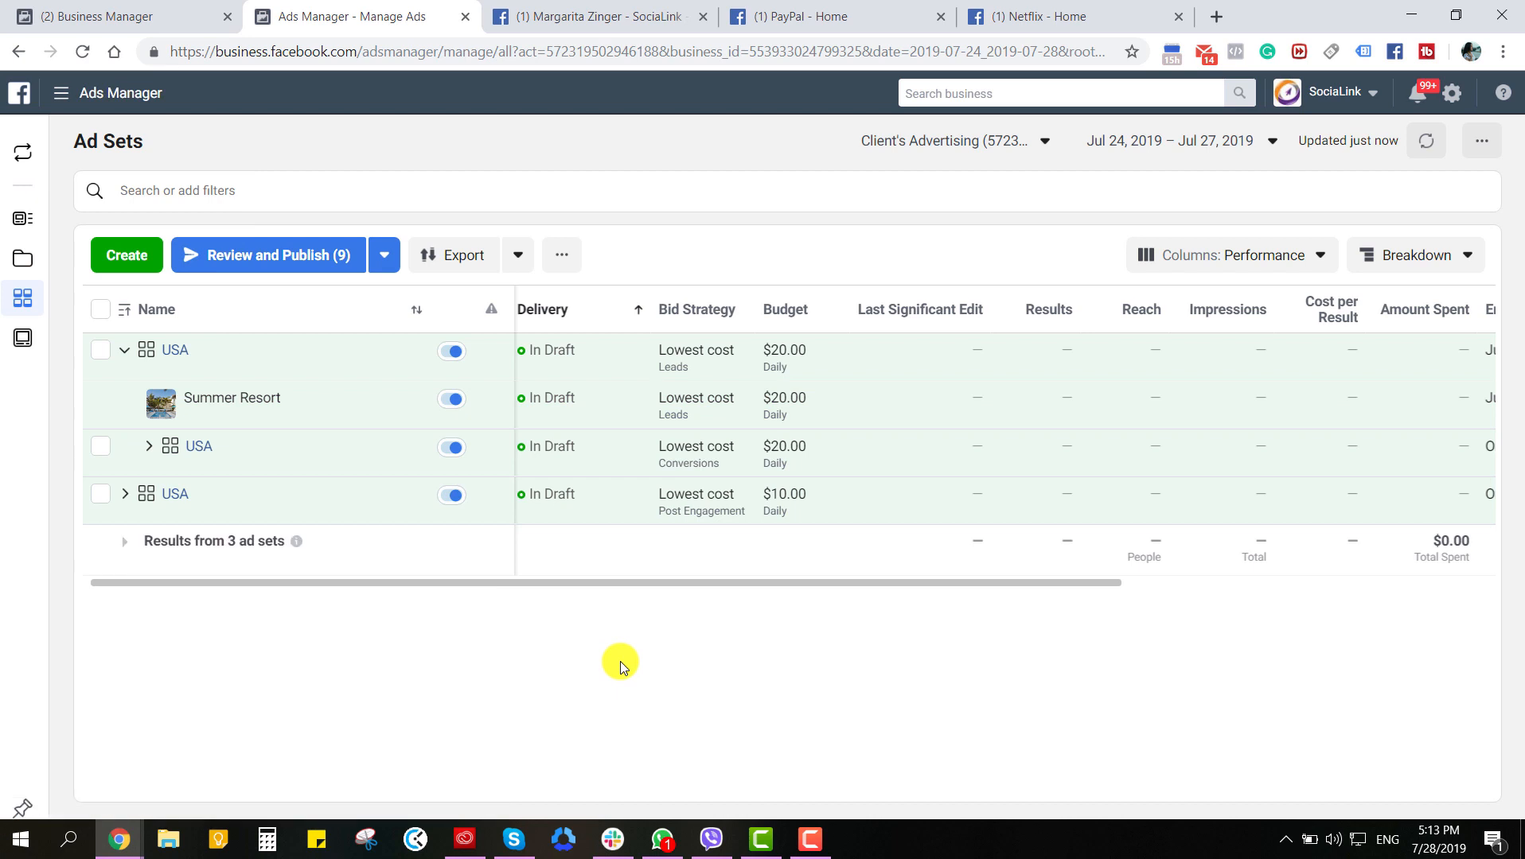
mouse_move(198, 429)
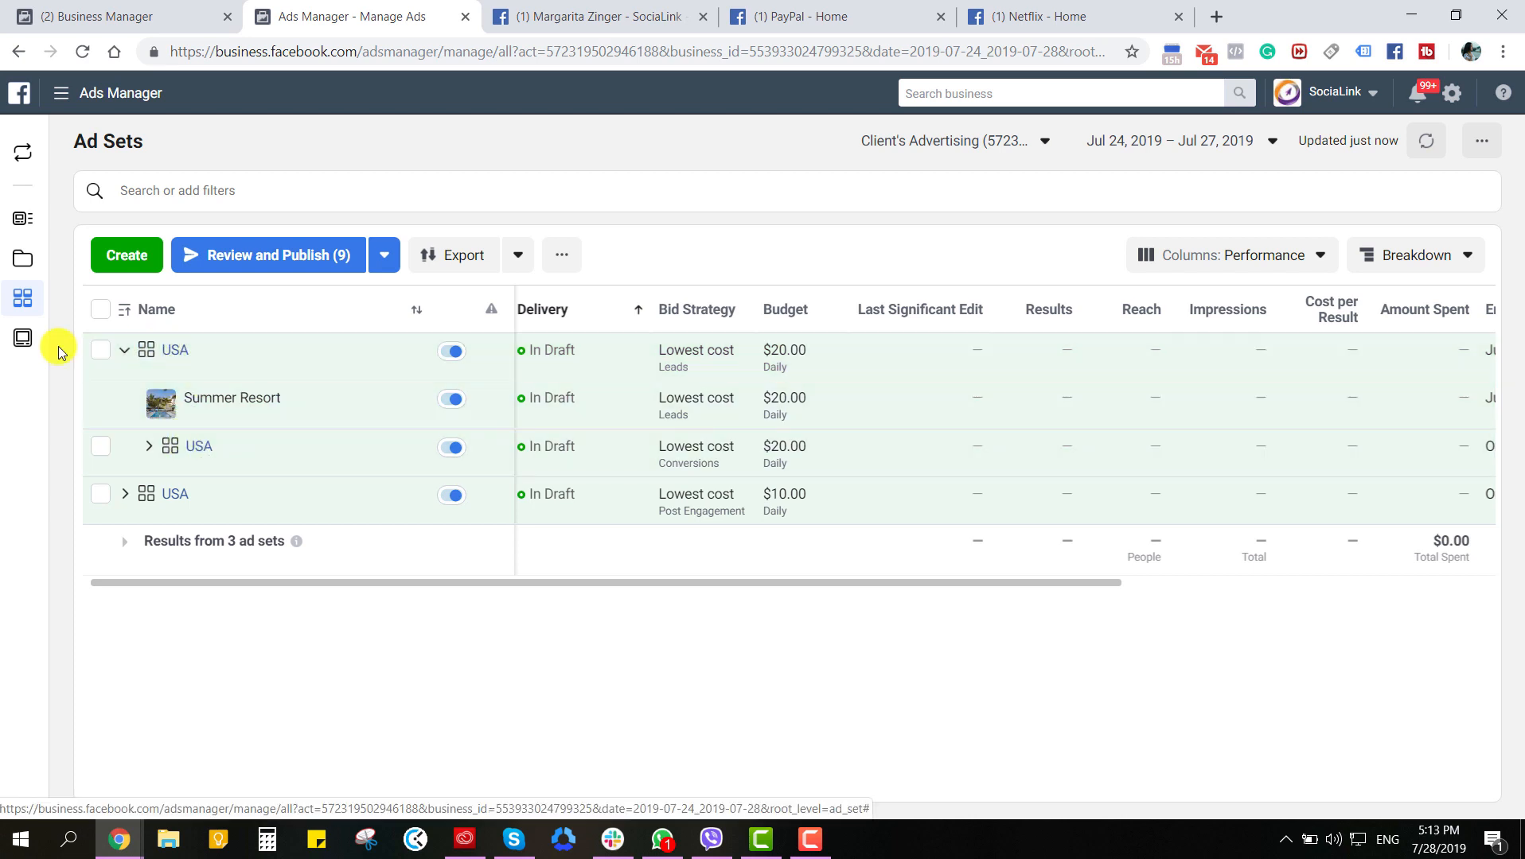
left_click(33, 341)
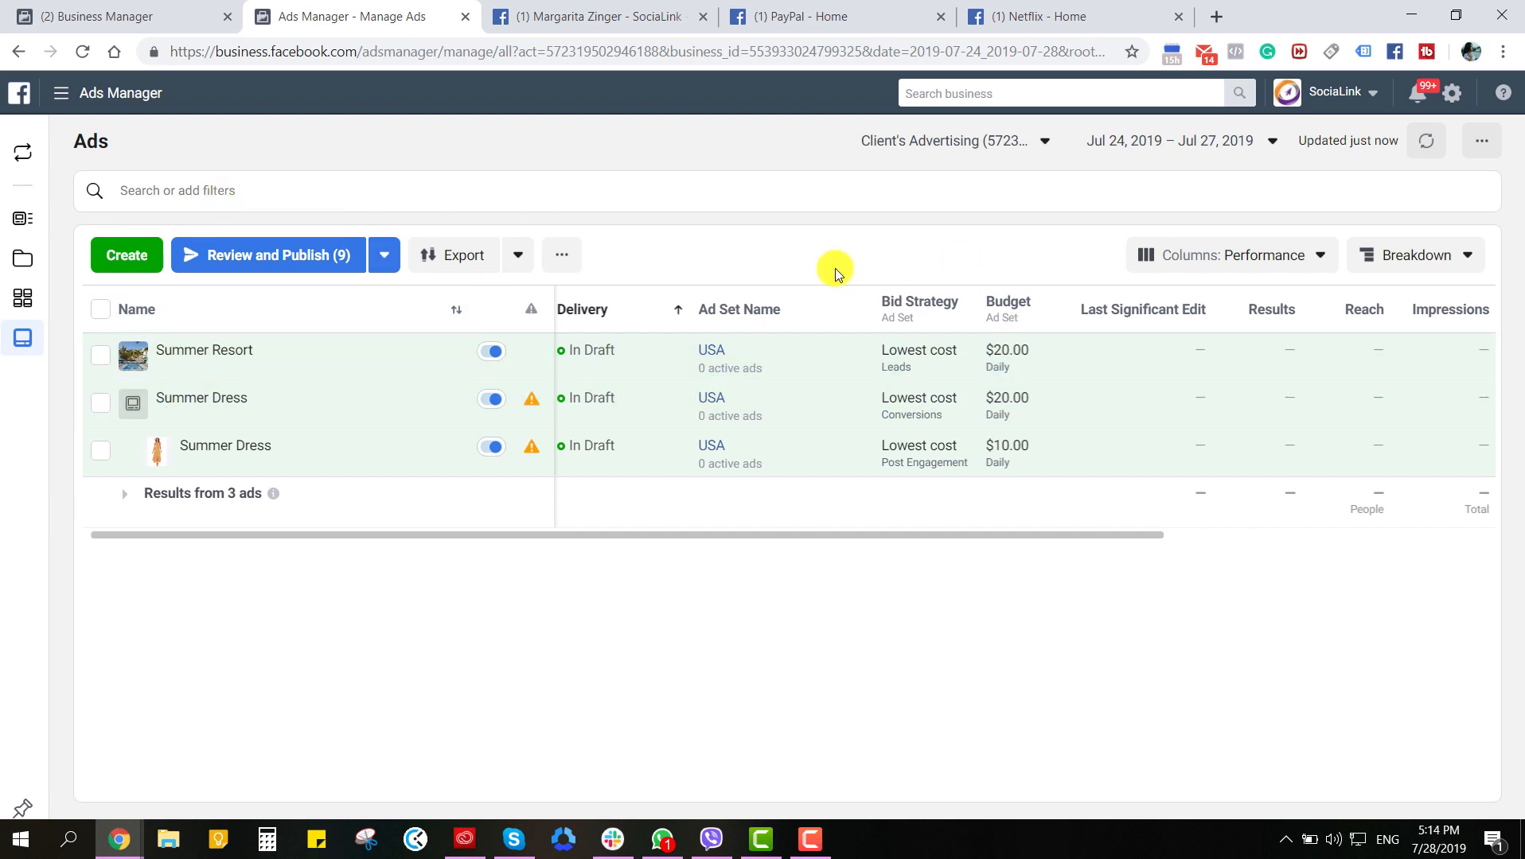
mouse_move(17, 298)
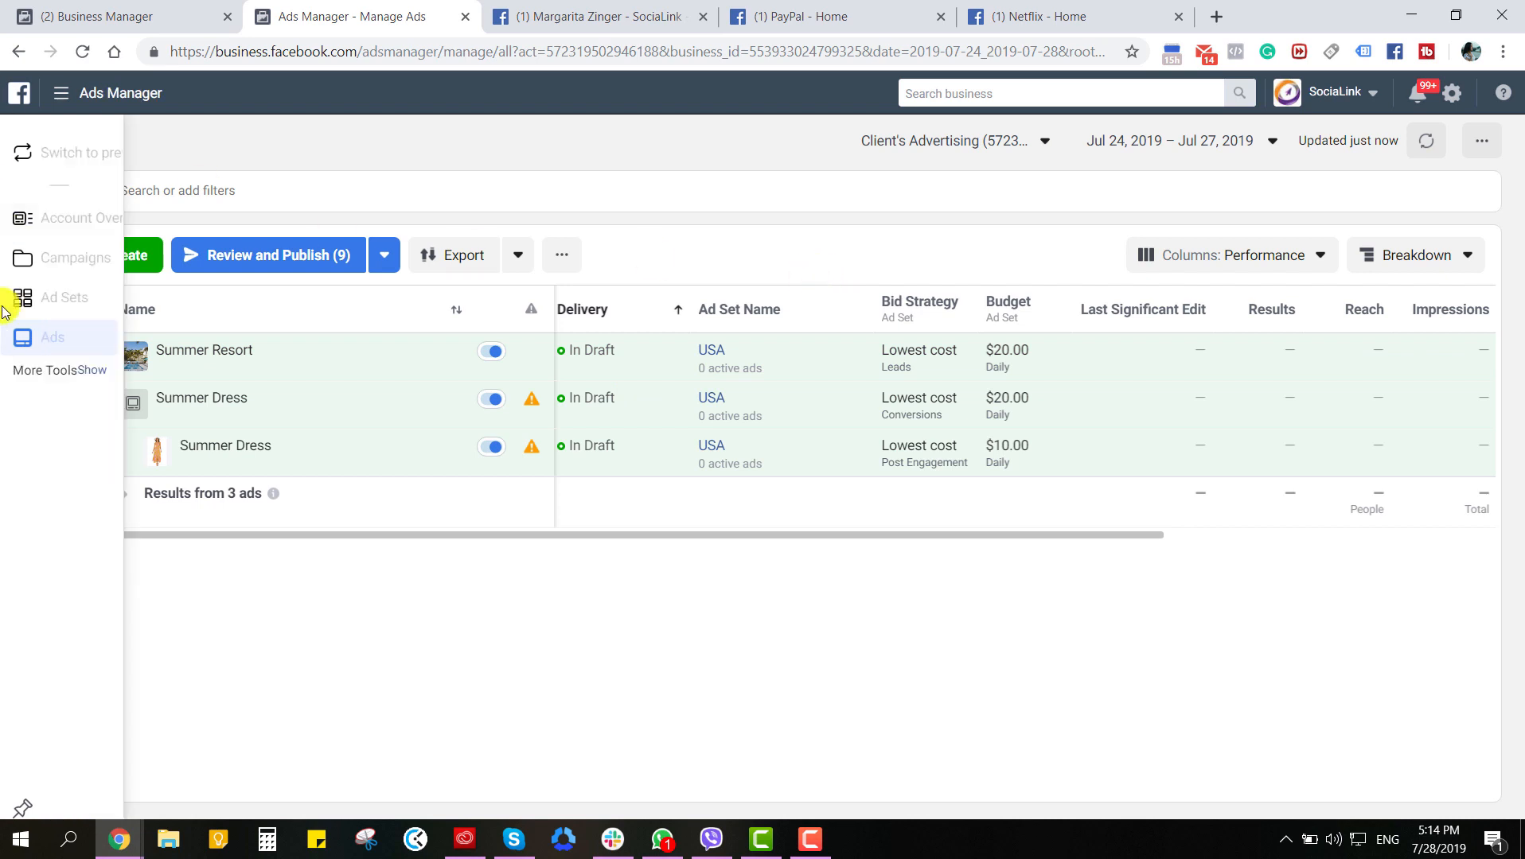
left_click(27, 264)
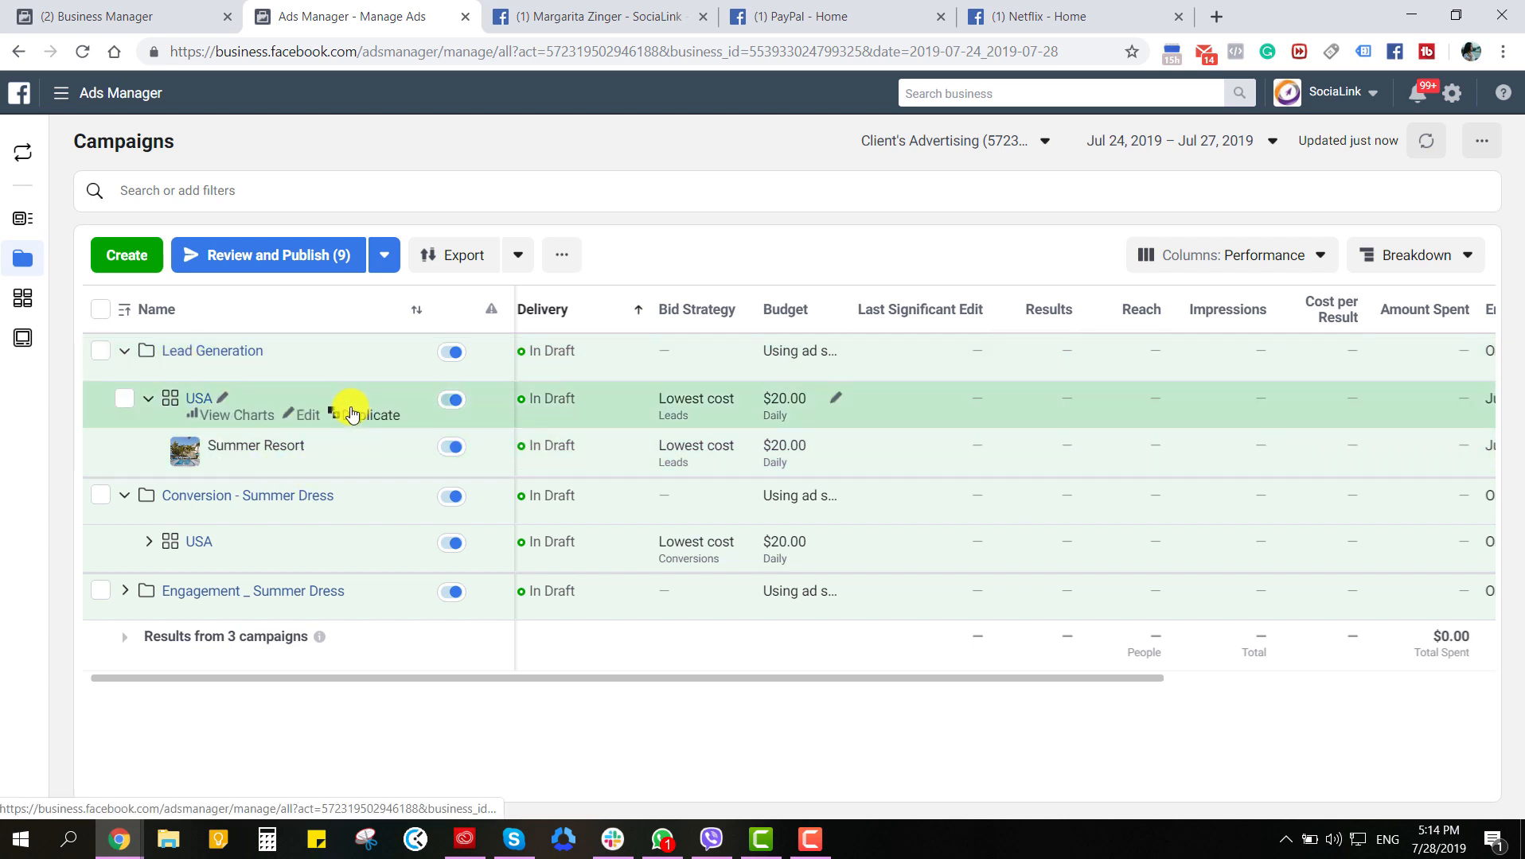
Switch to the previous version of Ads Manager to compare its layout, and return to the new version.
left_click_drag(885, 685, 844, 734)
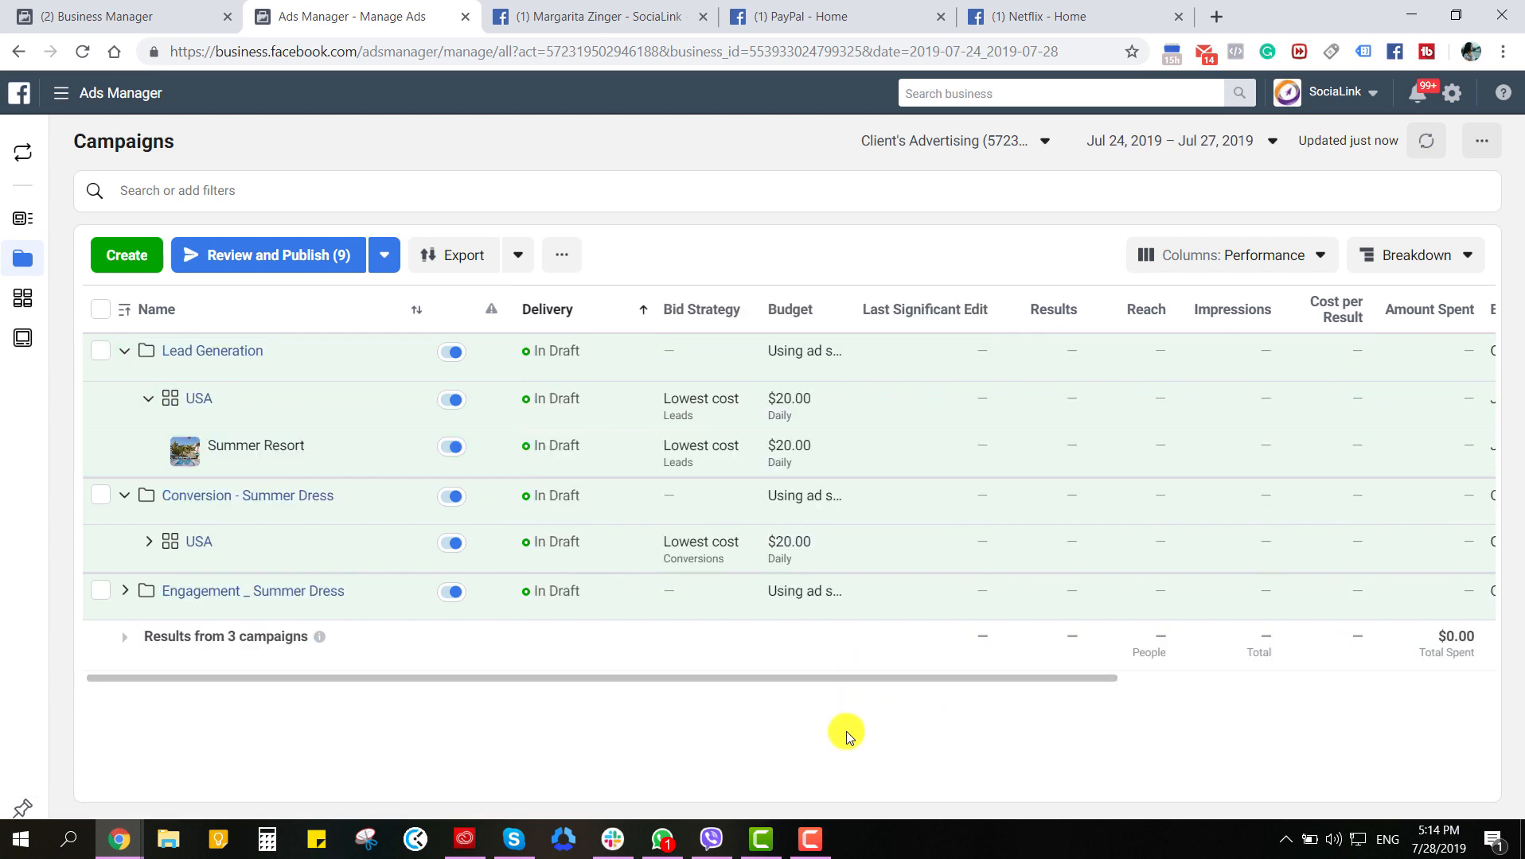
left_click_drag(854, 676, 423, 650)
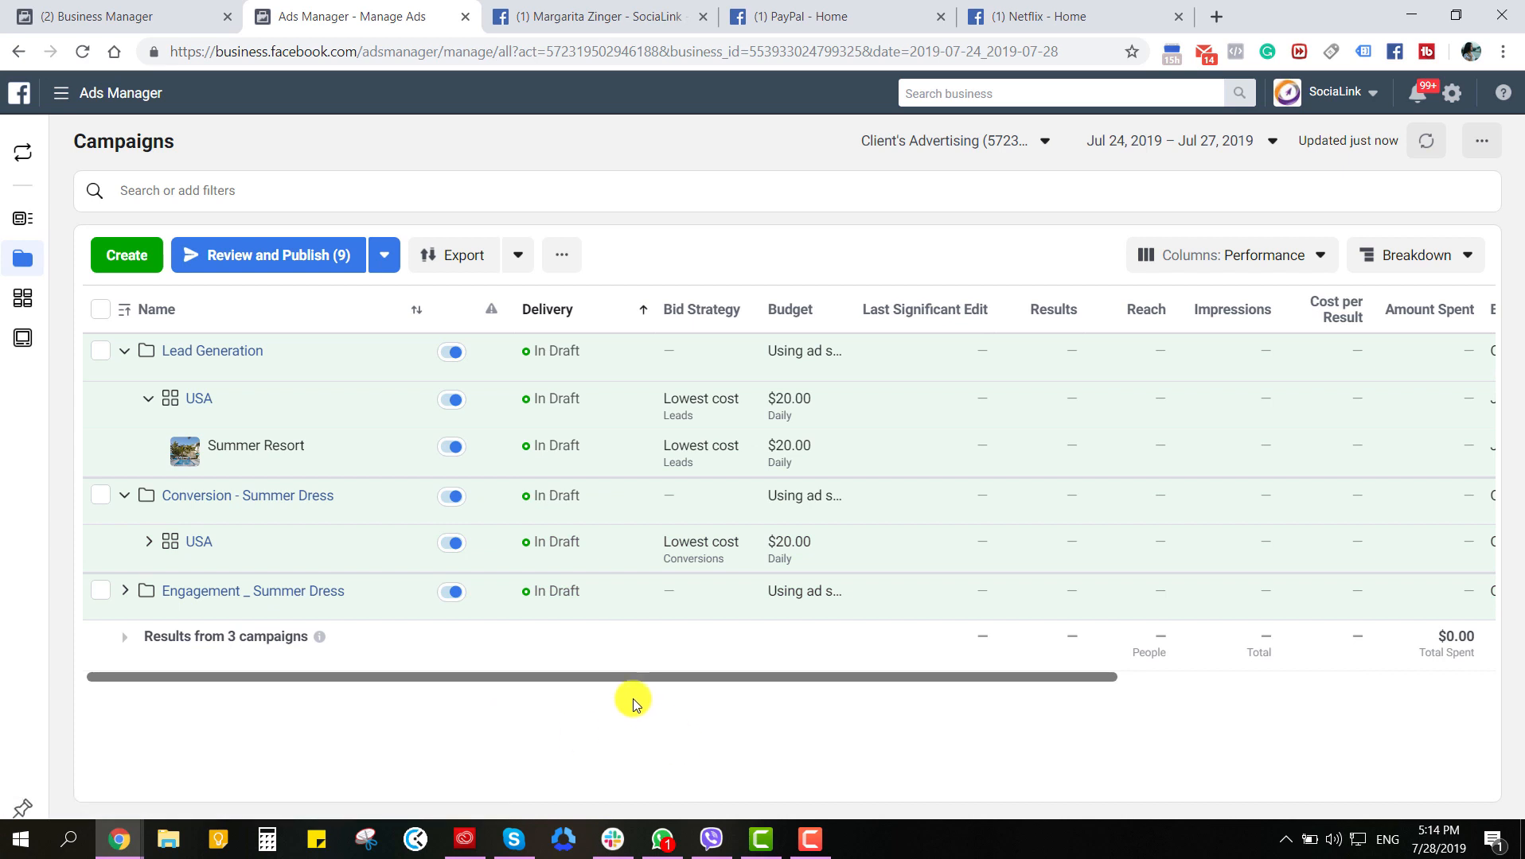
left_click(21, 158)
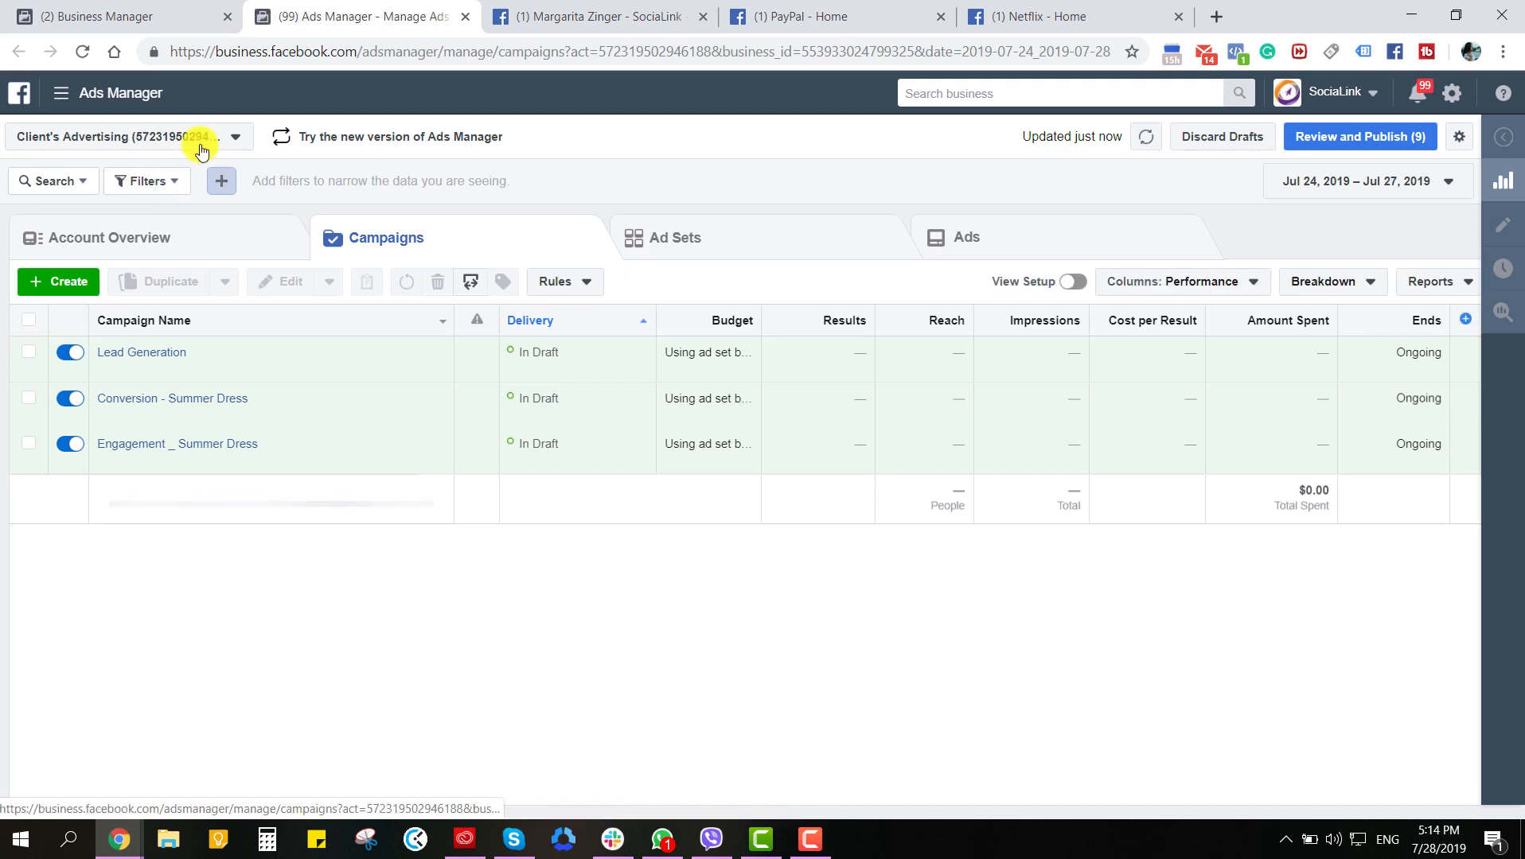
left_click(294, 141)
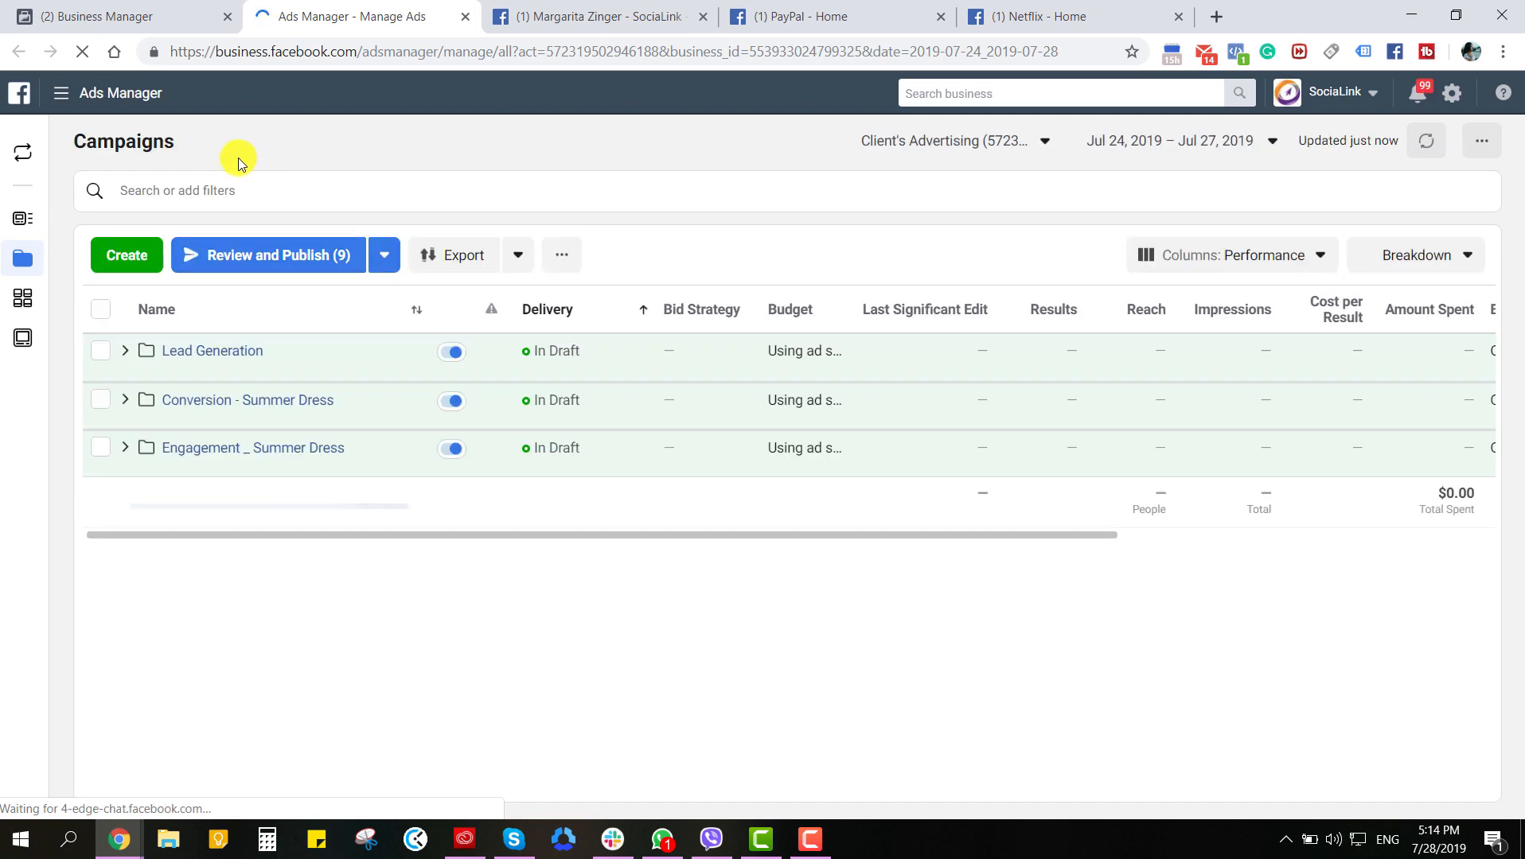
View the automated rules options, and the additional edit options with the Lead Generation campaign selected.
left_click(563, 256)
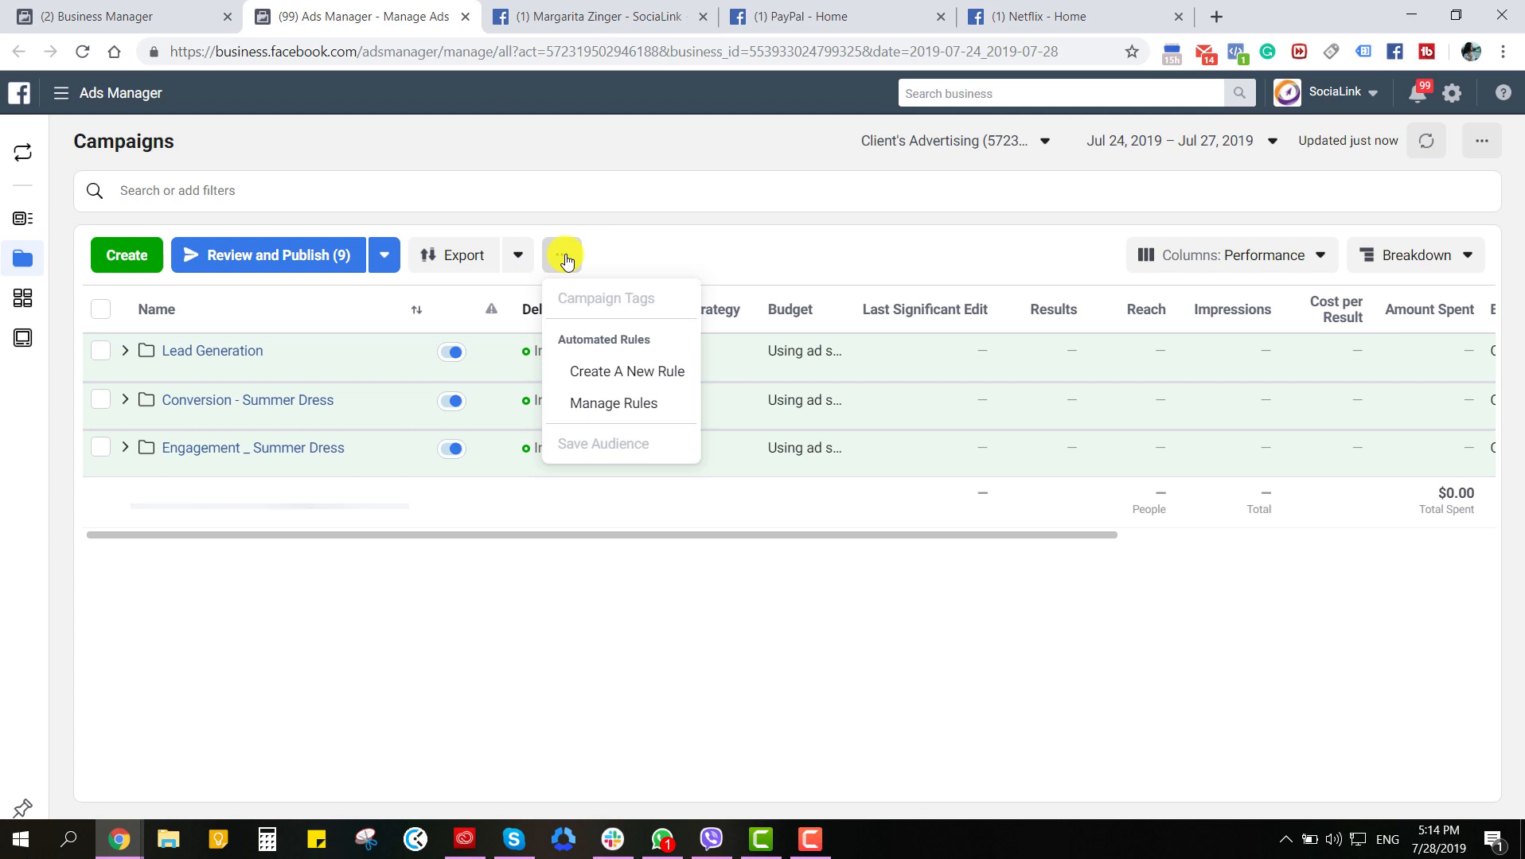
left_click(99, 356)
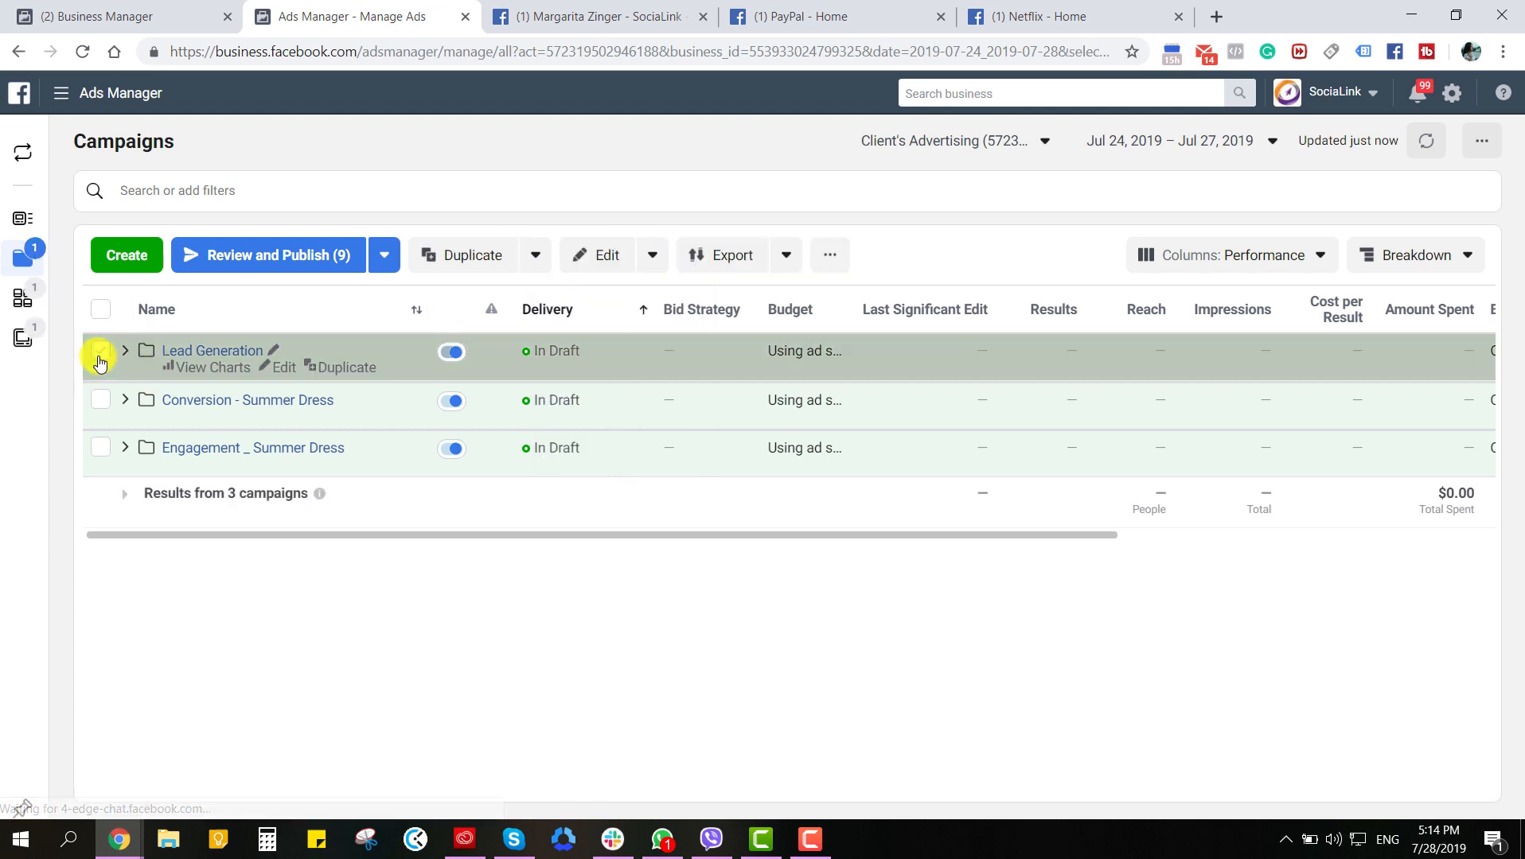
mouse_move(107, 465)
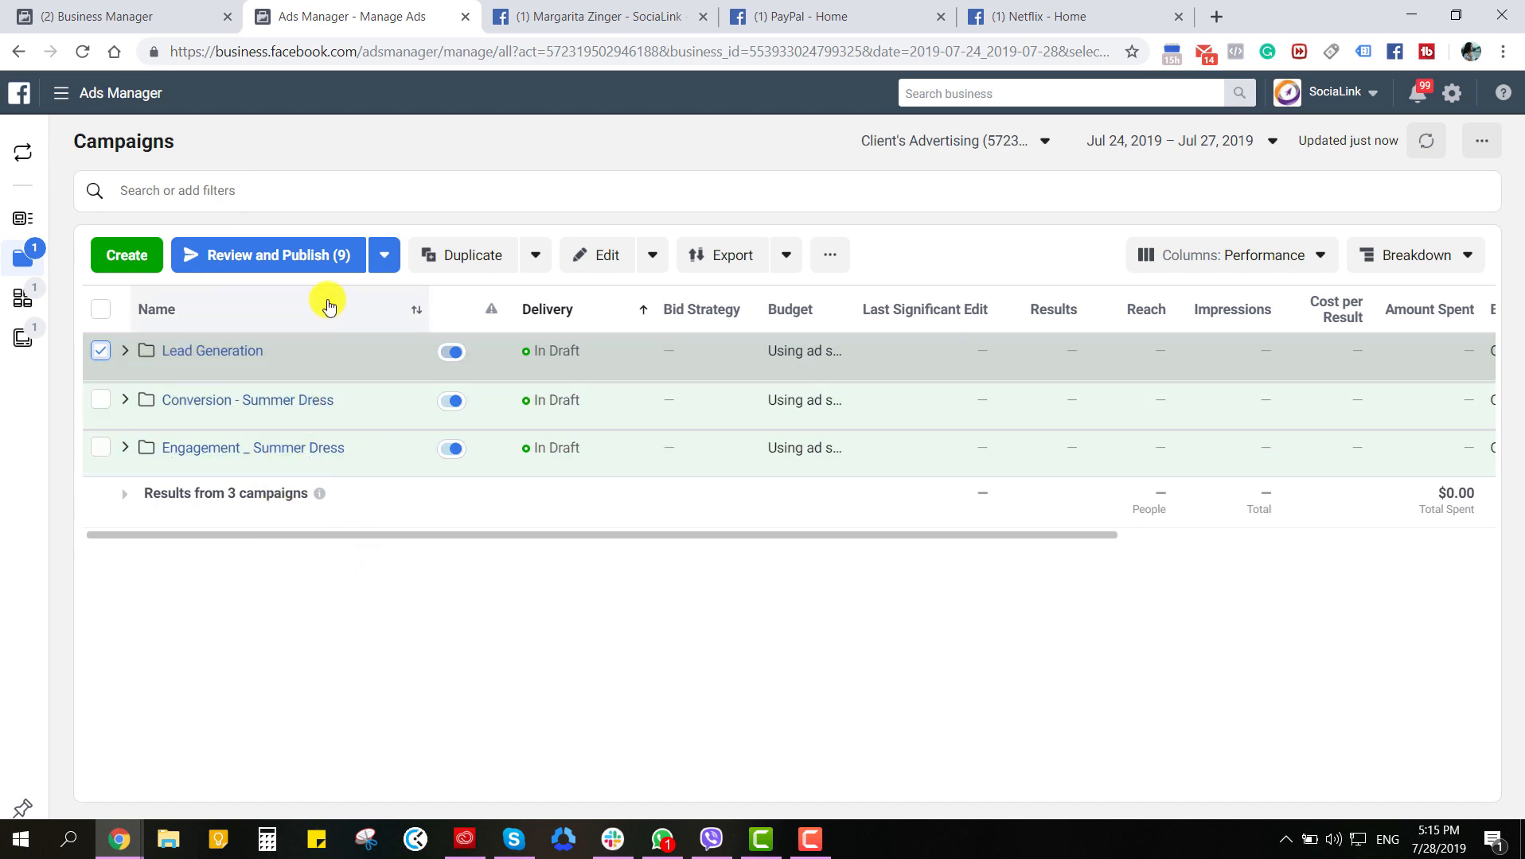
left_click(654, 254)
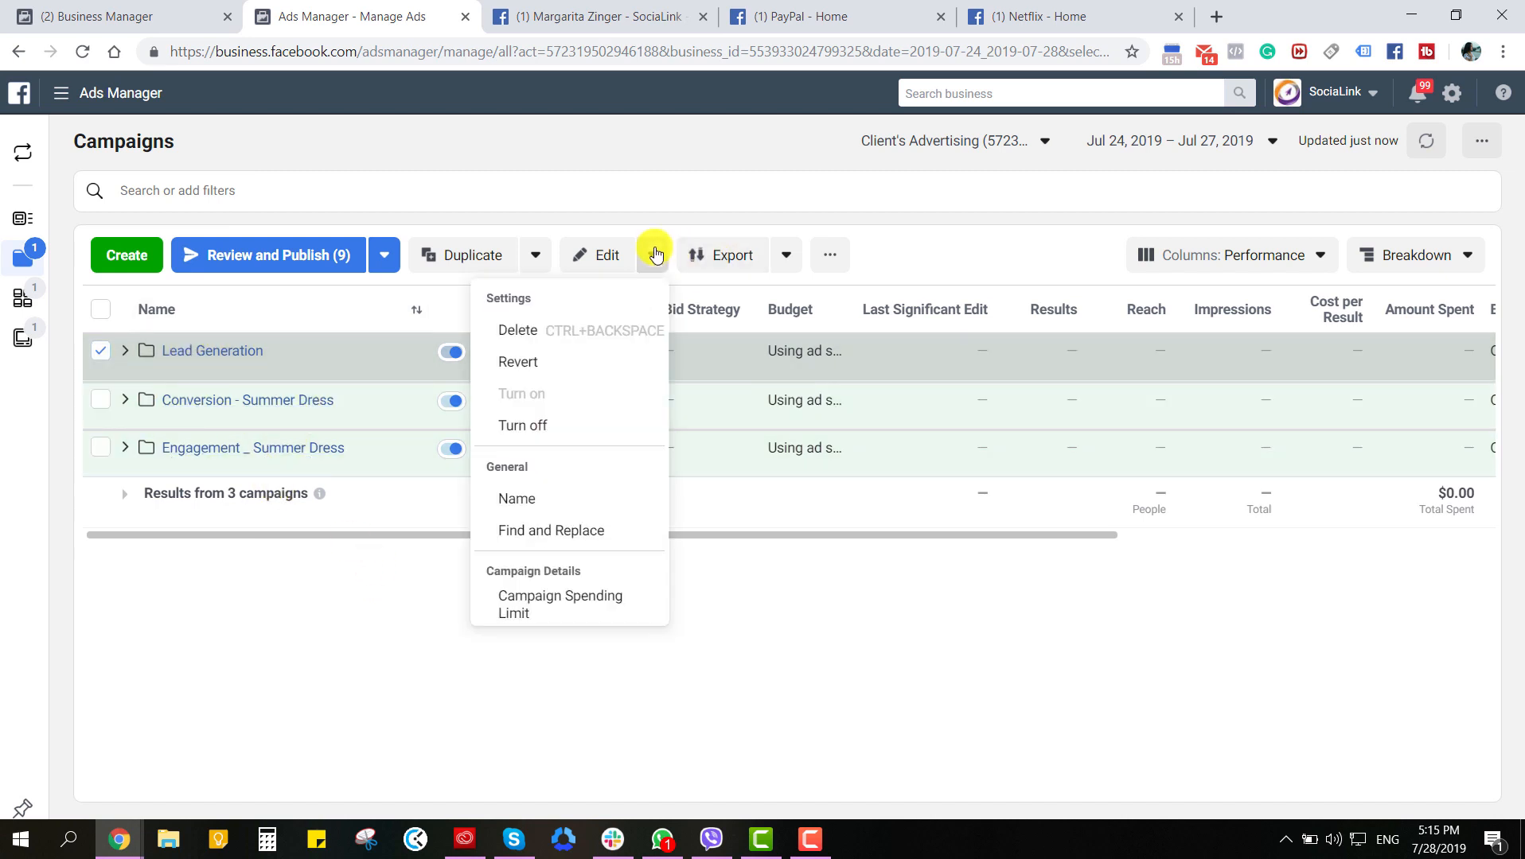
left_click(654, 255)
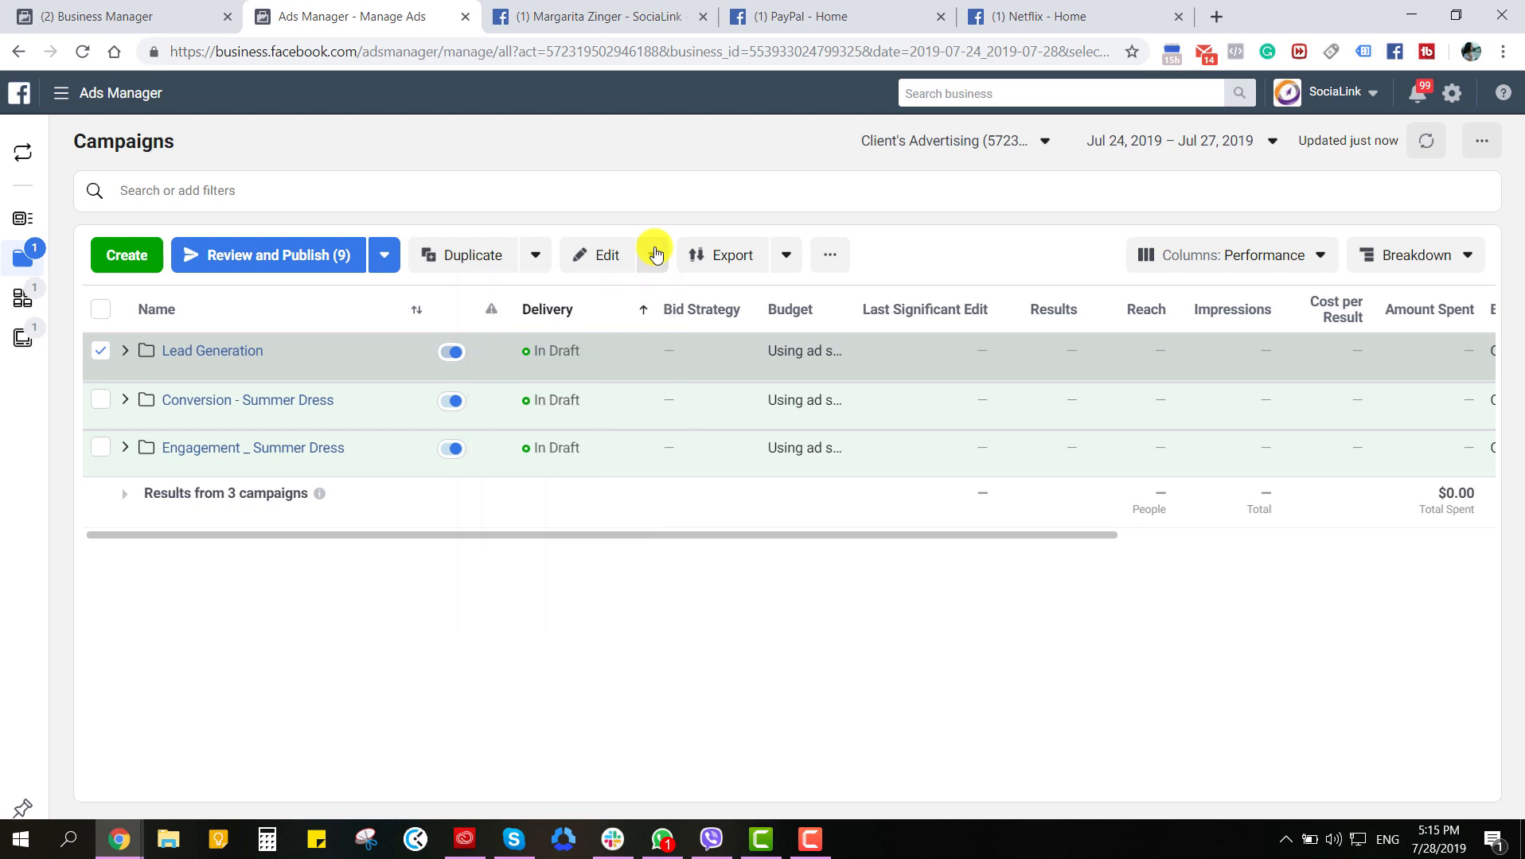
View the campaign tag and automated rule options, and the additional page options for resetting Ads Manager and keyboard shortcuts.
left_click(825, 255)
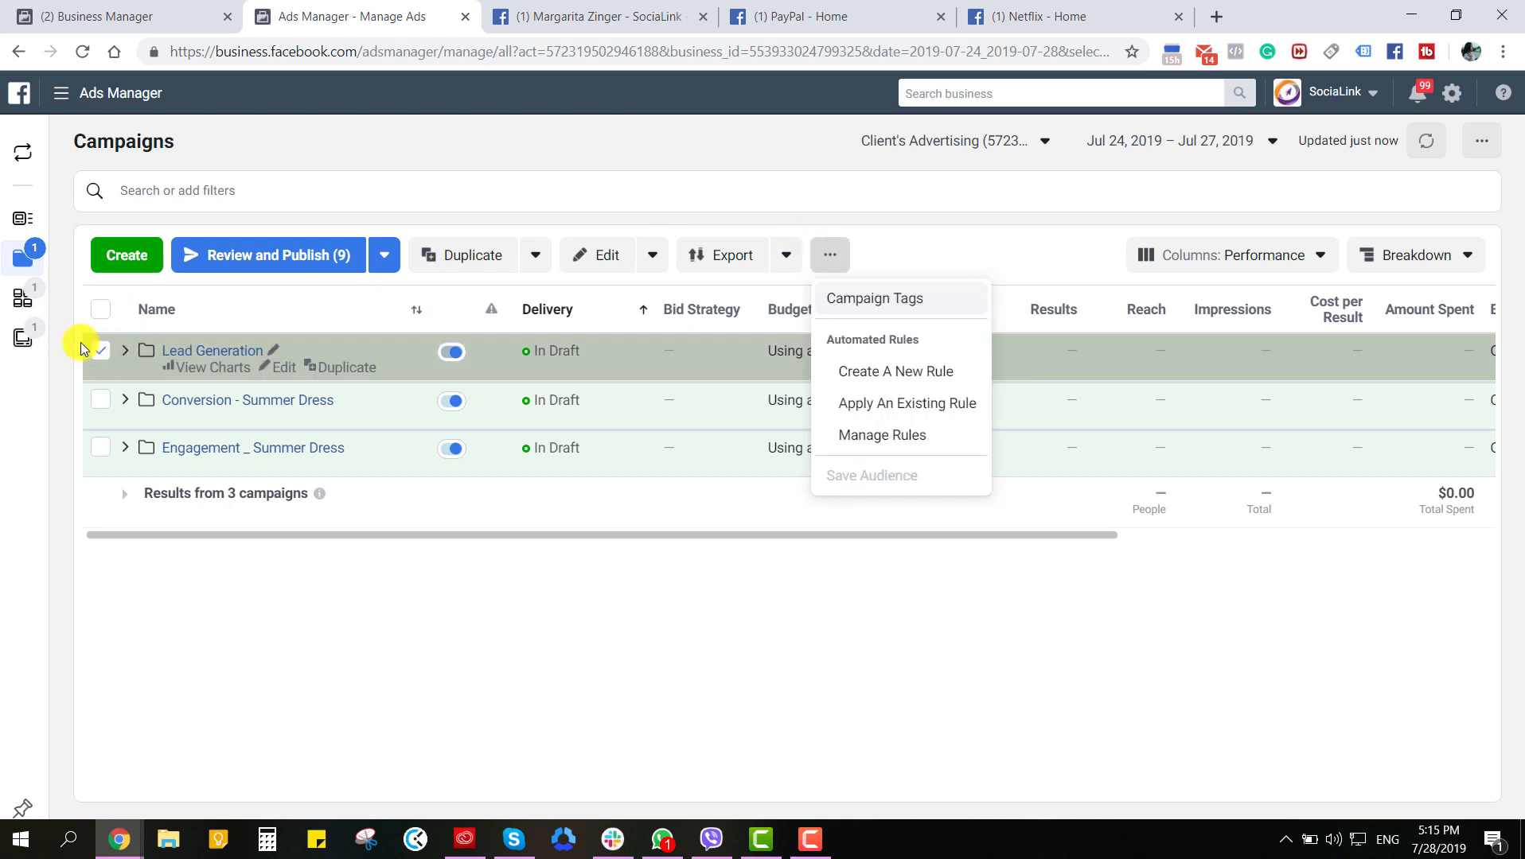
left_click(409, 631)
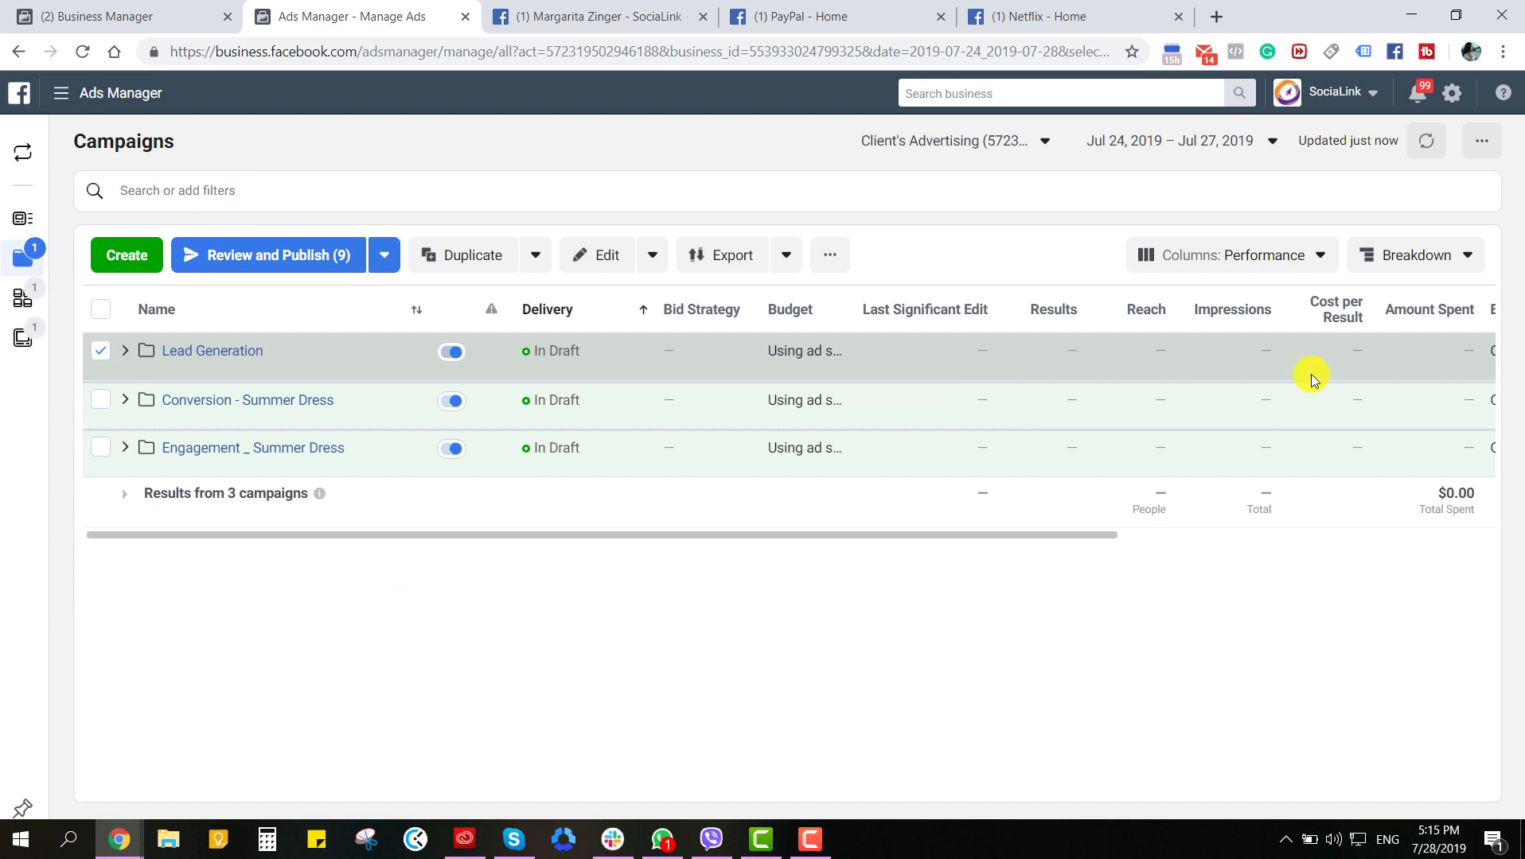
left_click(1469, 148)
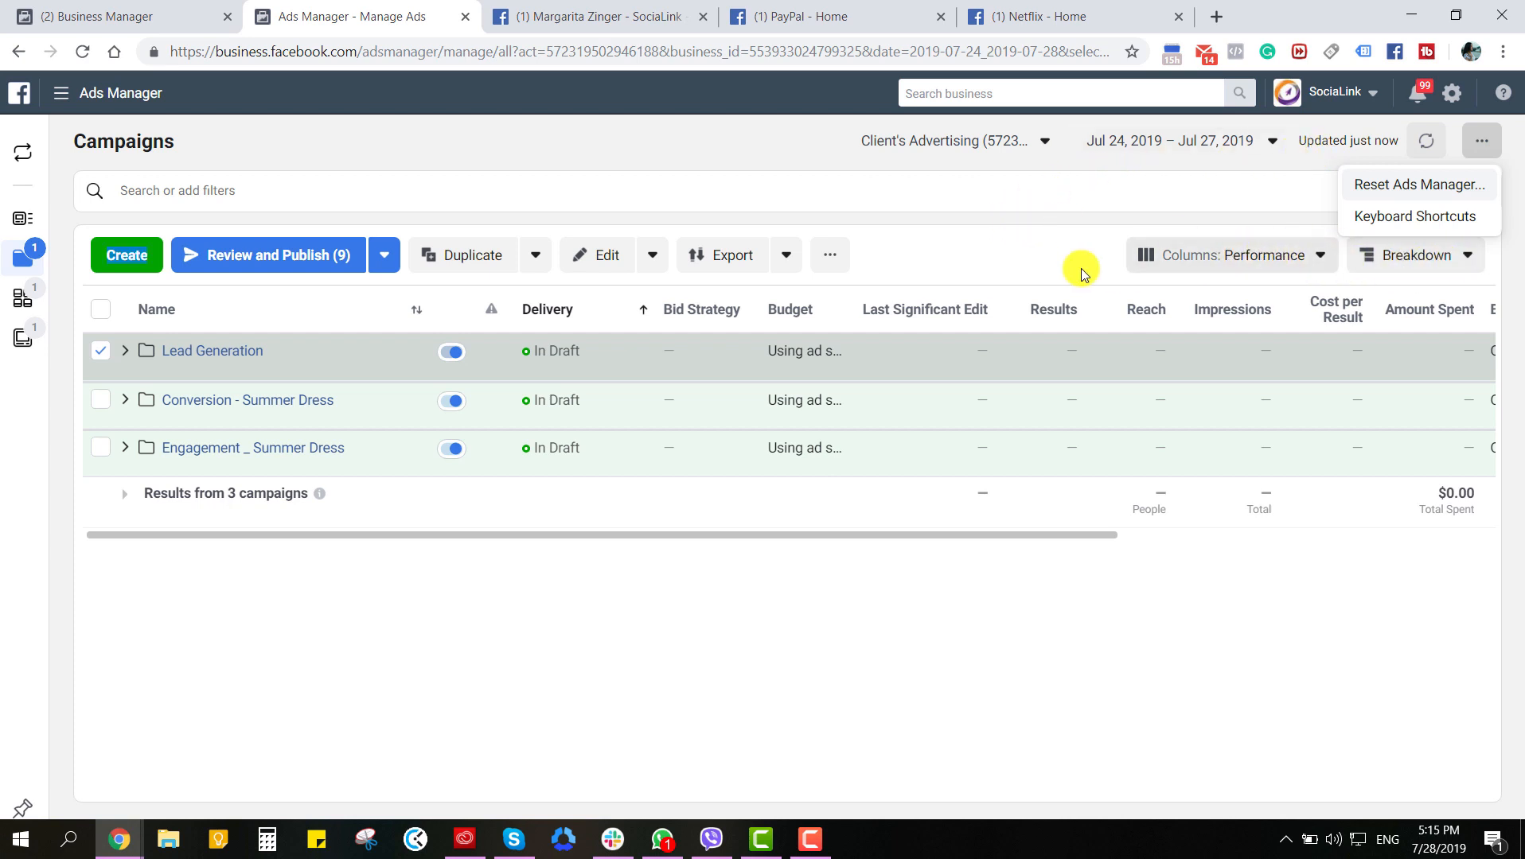
left_click(831, 254)
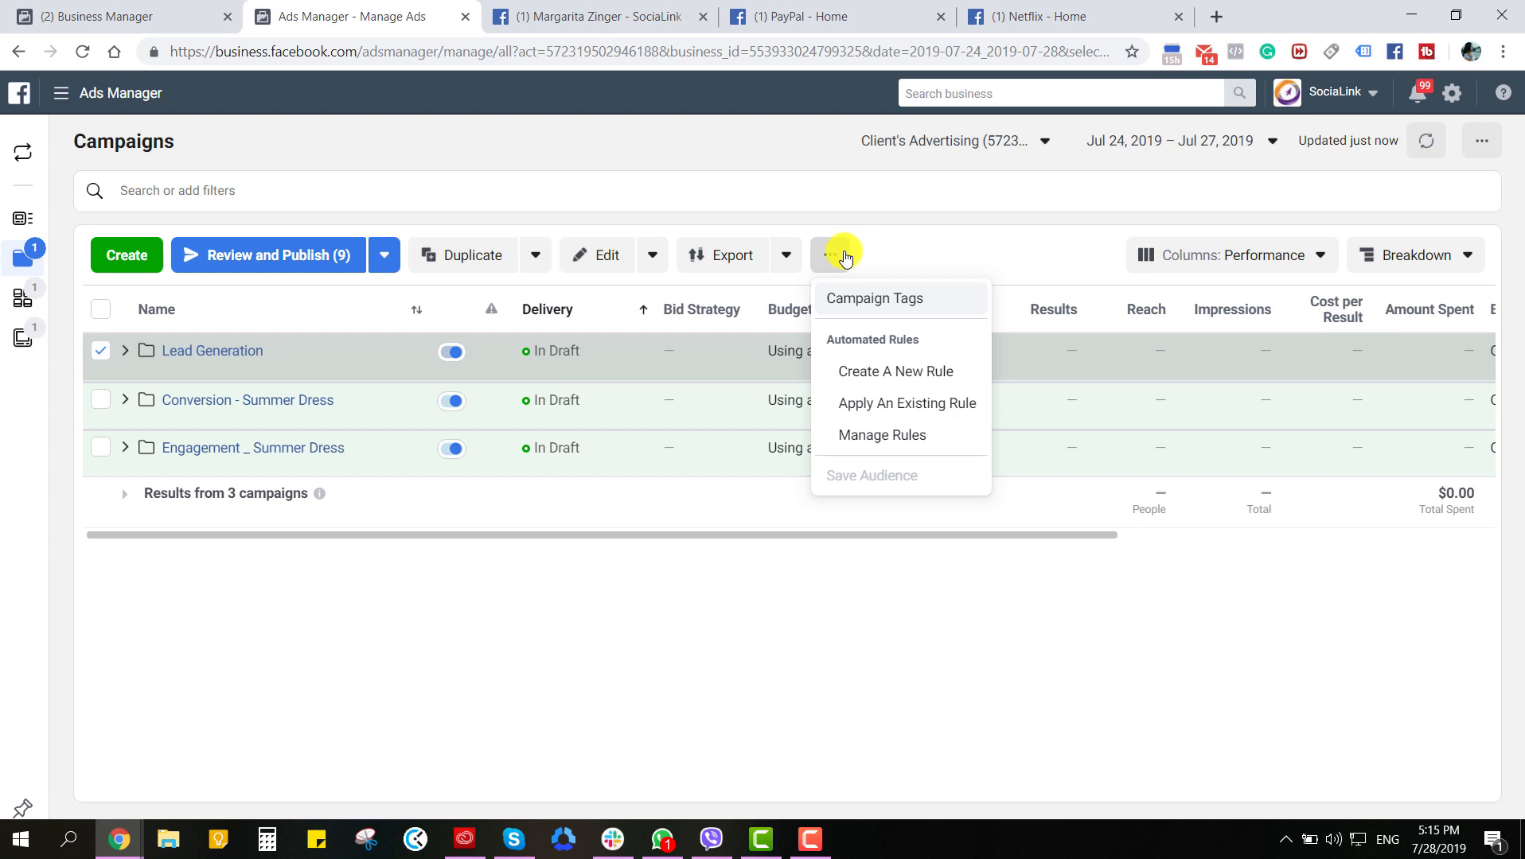
Look through the available search filters and filter the campaign list by the selected Lead Generation campaign.
left_click(565, 187)
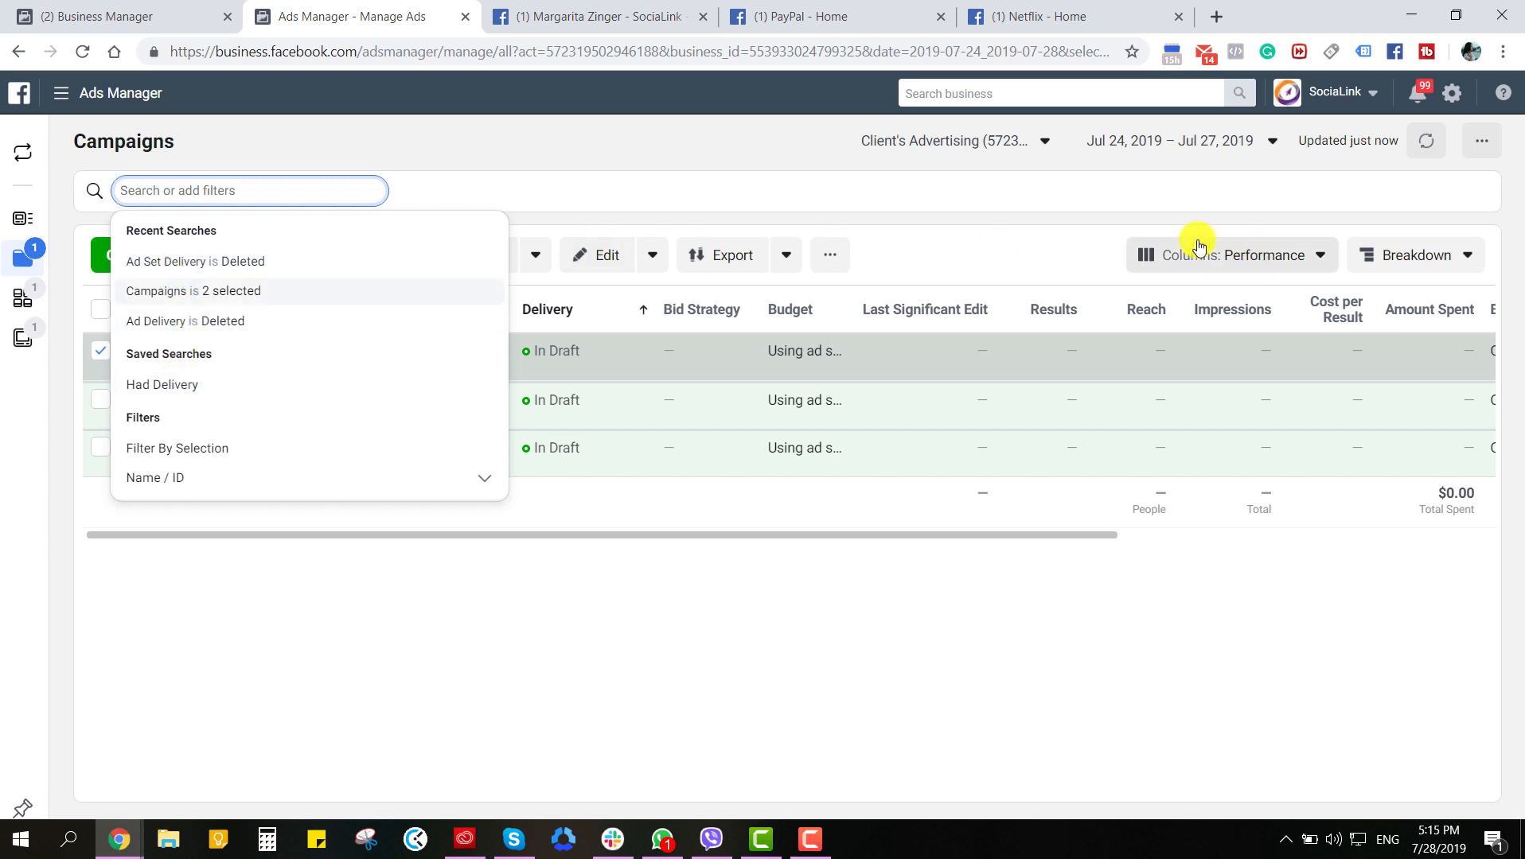
scroll(343, 430, "down", 3)
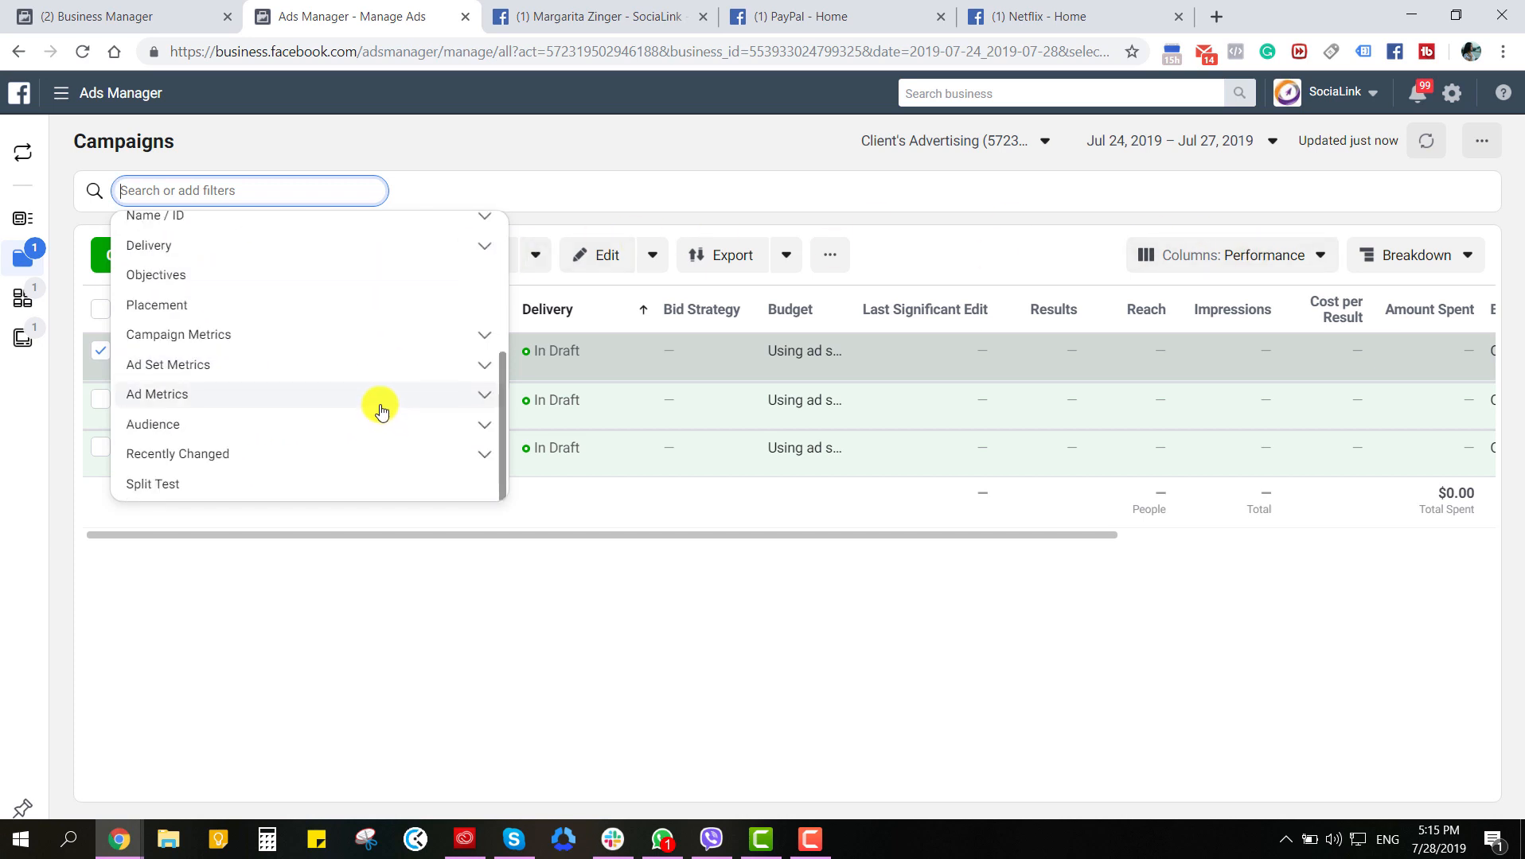
scroll(382, 410, "up", 3)
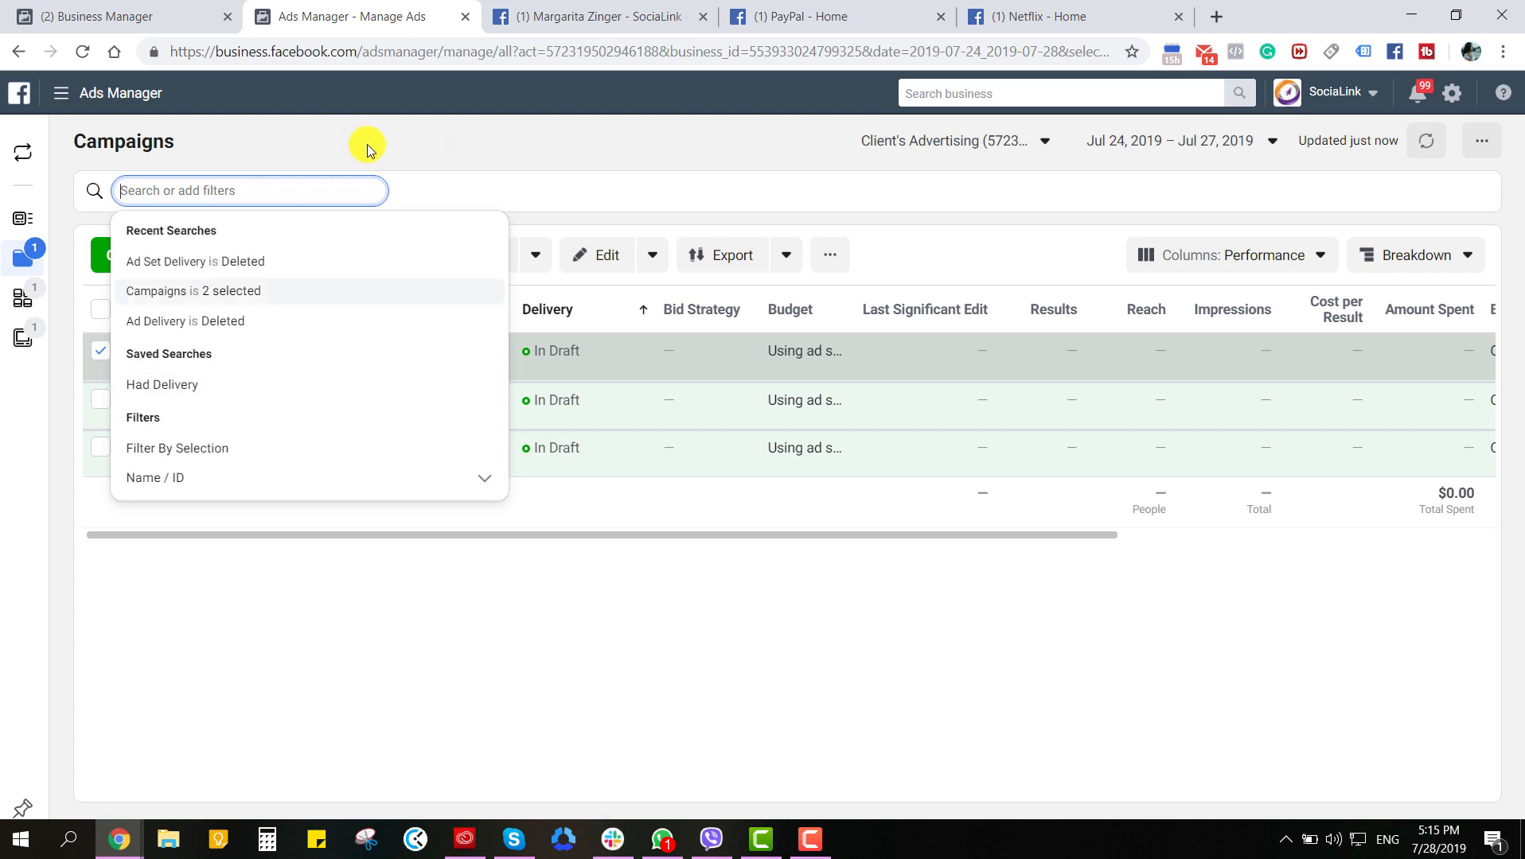
left_click(242, 451)
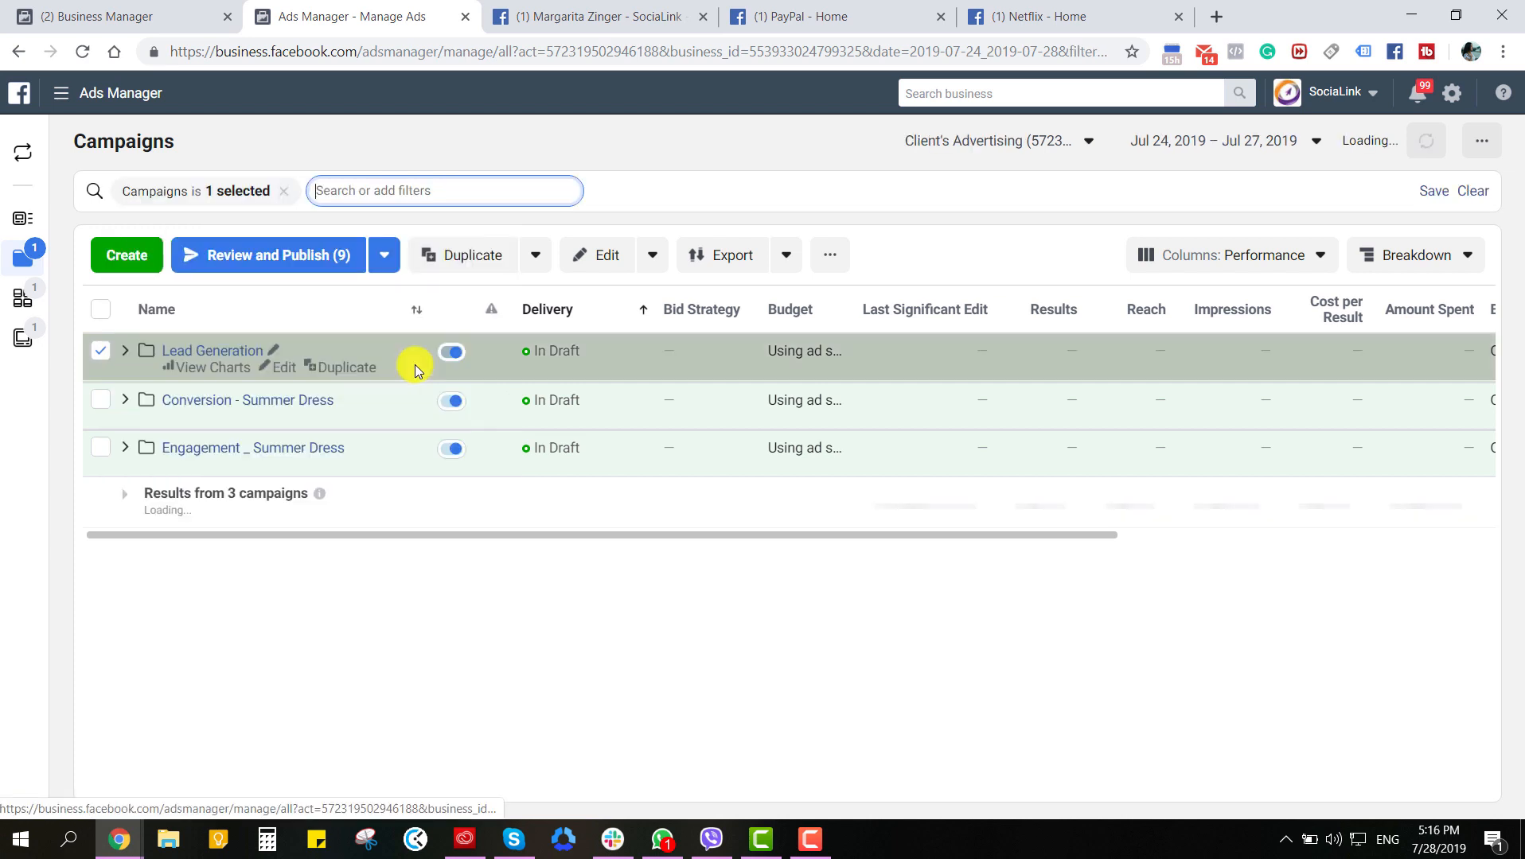
Examine the additional filter categories, including the individual ad metrics, and remove the selected-campaign filter from the list.
left_click(381, 191)
scroll(404, 430, "down", 3)
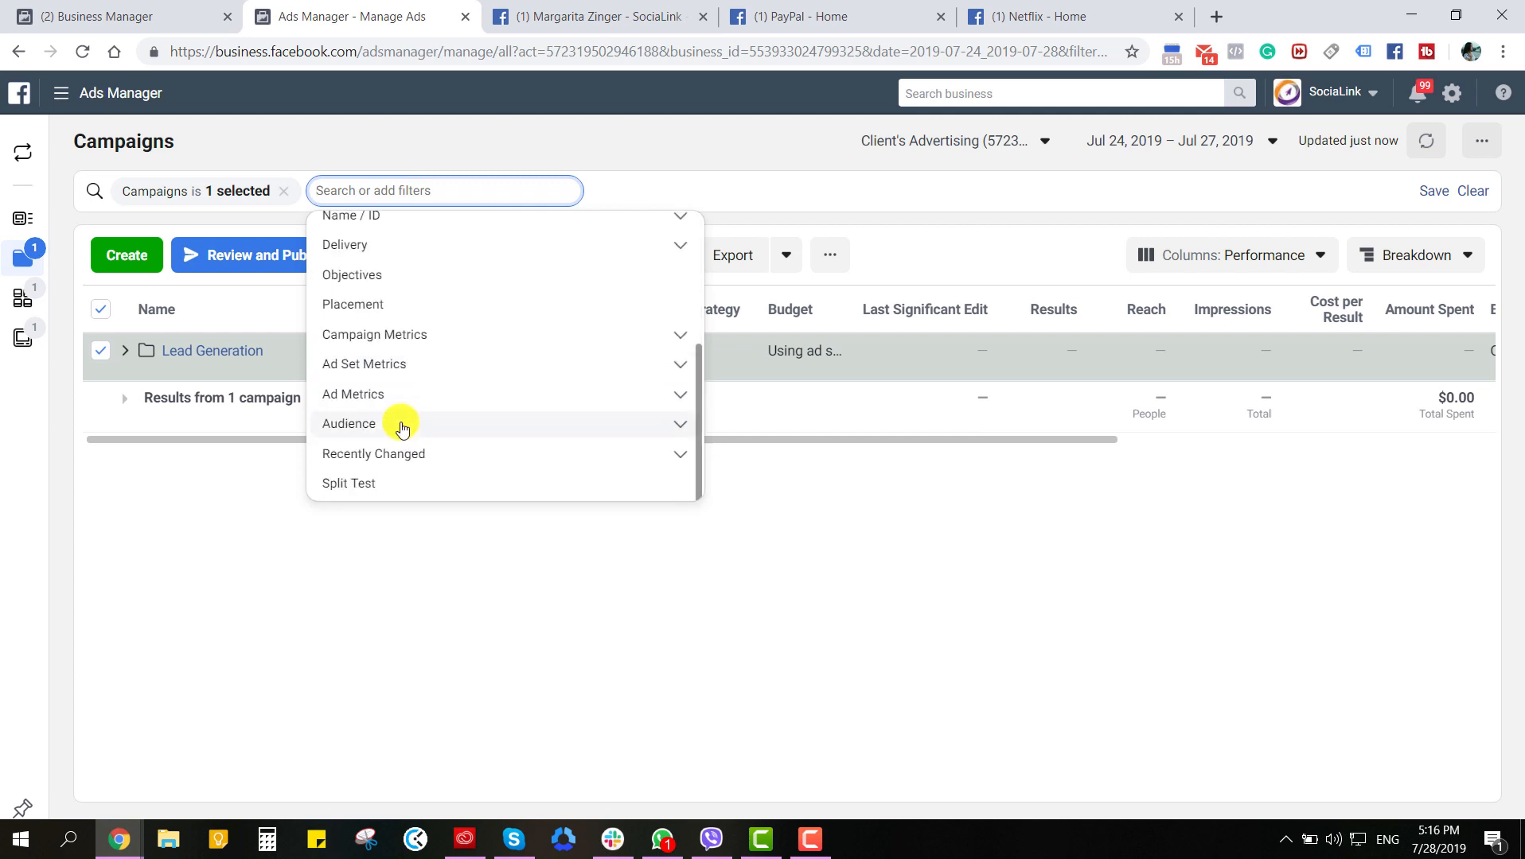
left_click(374, 398)
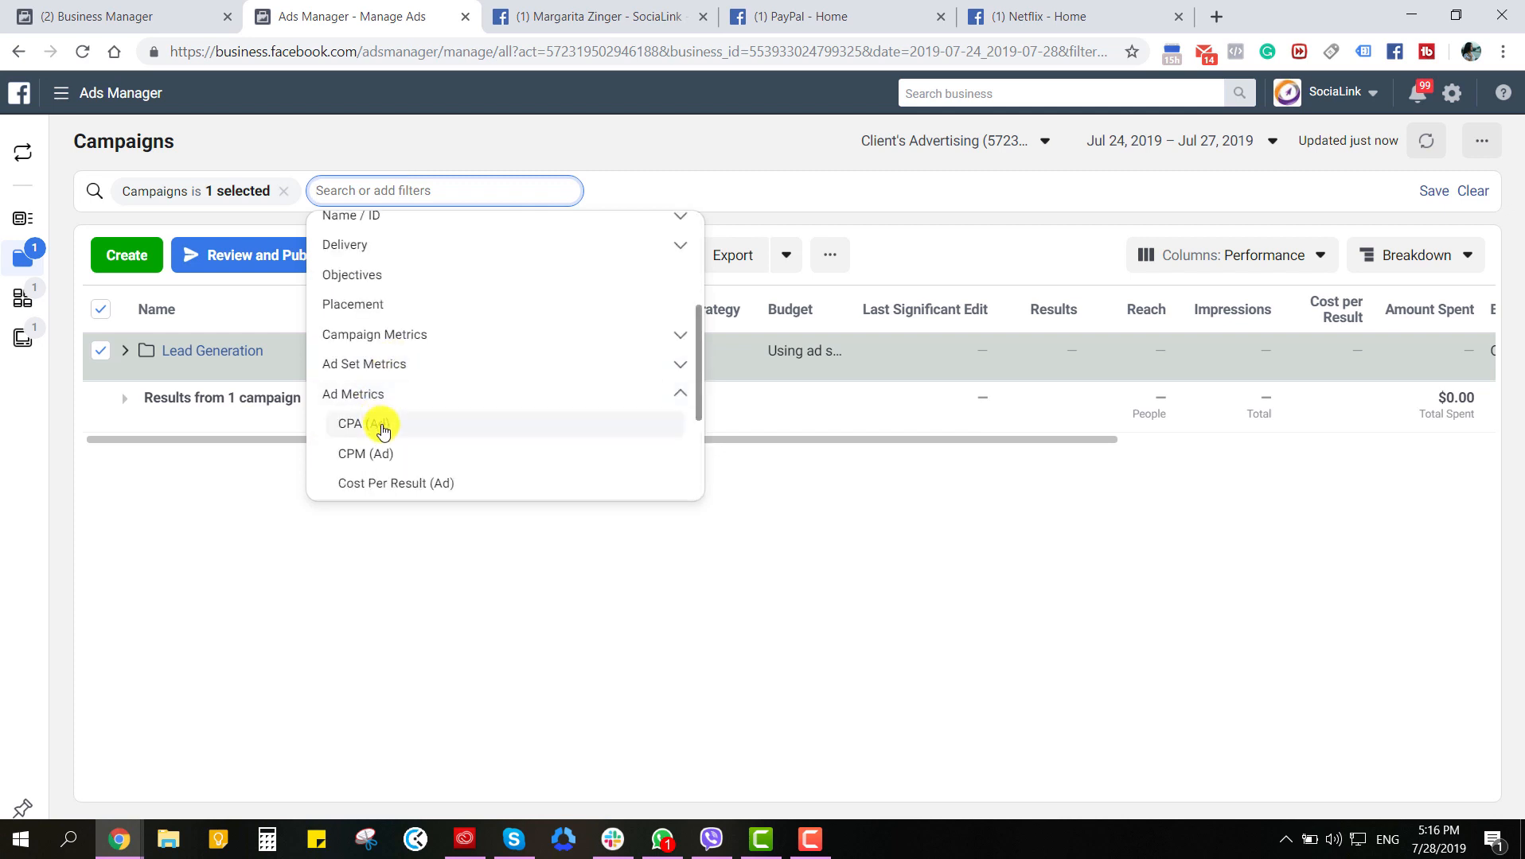
scroll(390, 421, "up", 3)
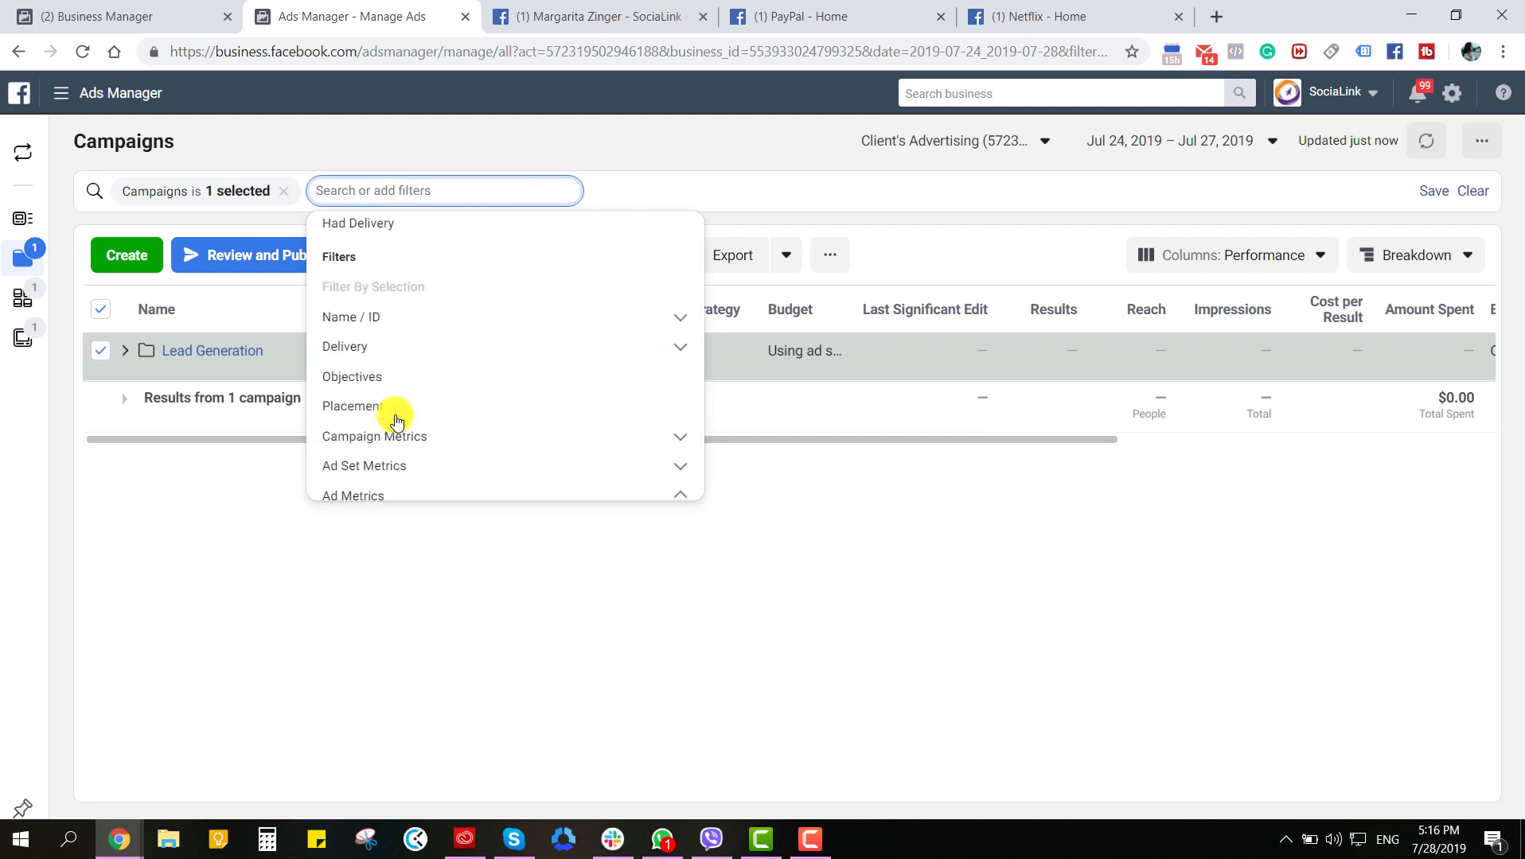
scroll(396, 420, "down", 3)
scroll(396, 420, "down", 1)
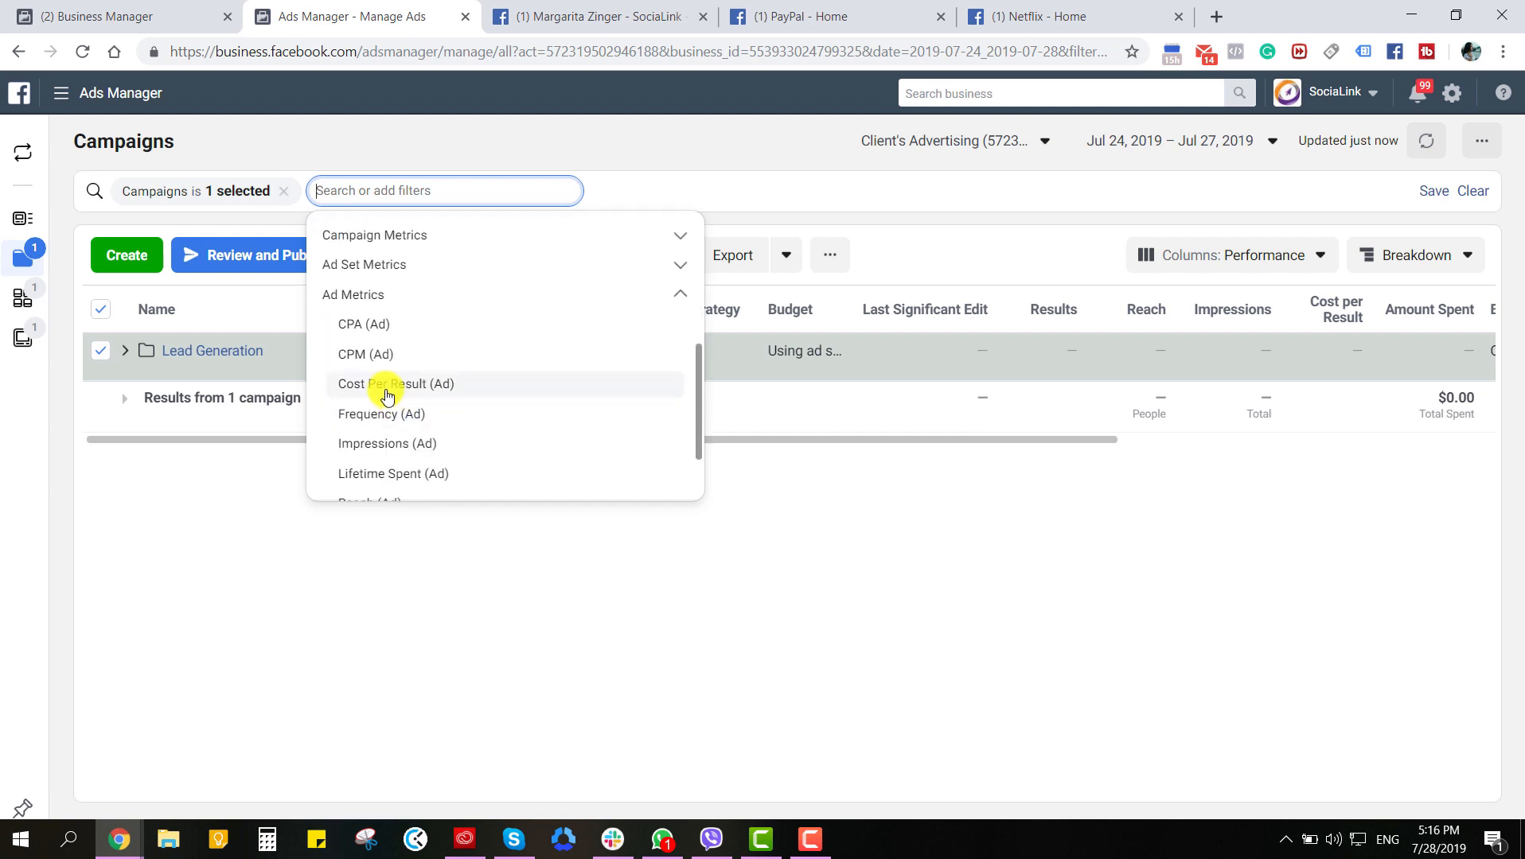
scroll(378, 418, "down", 1)
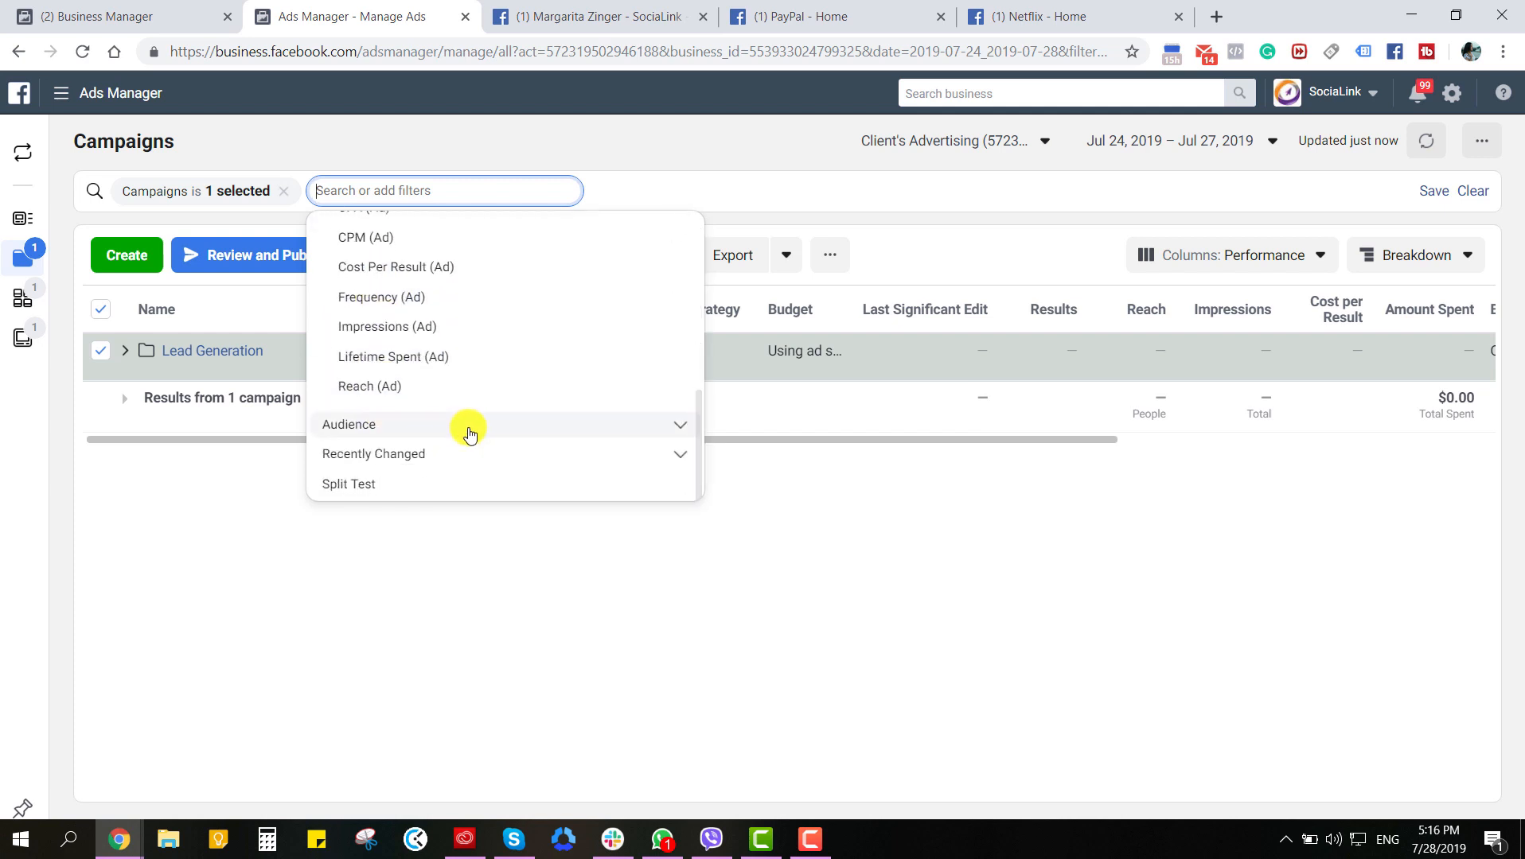
scroll(479, 402, "up", 4)
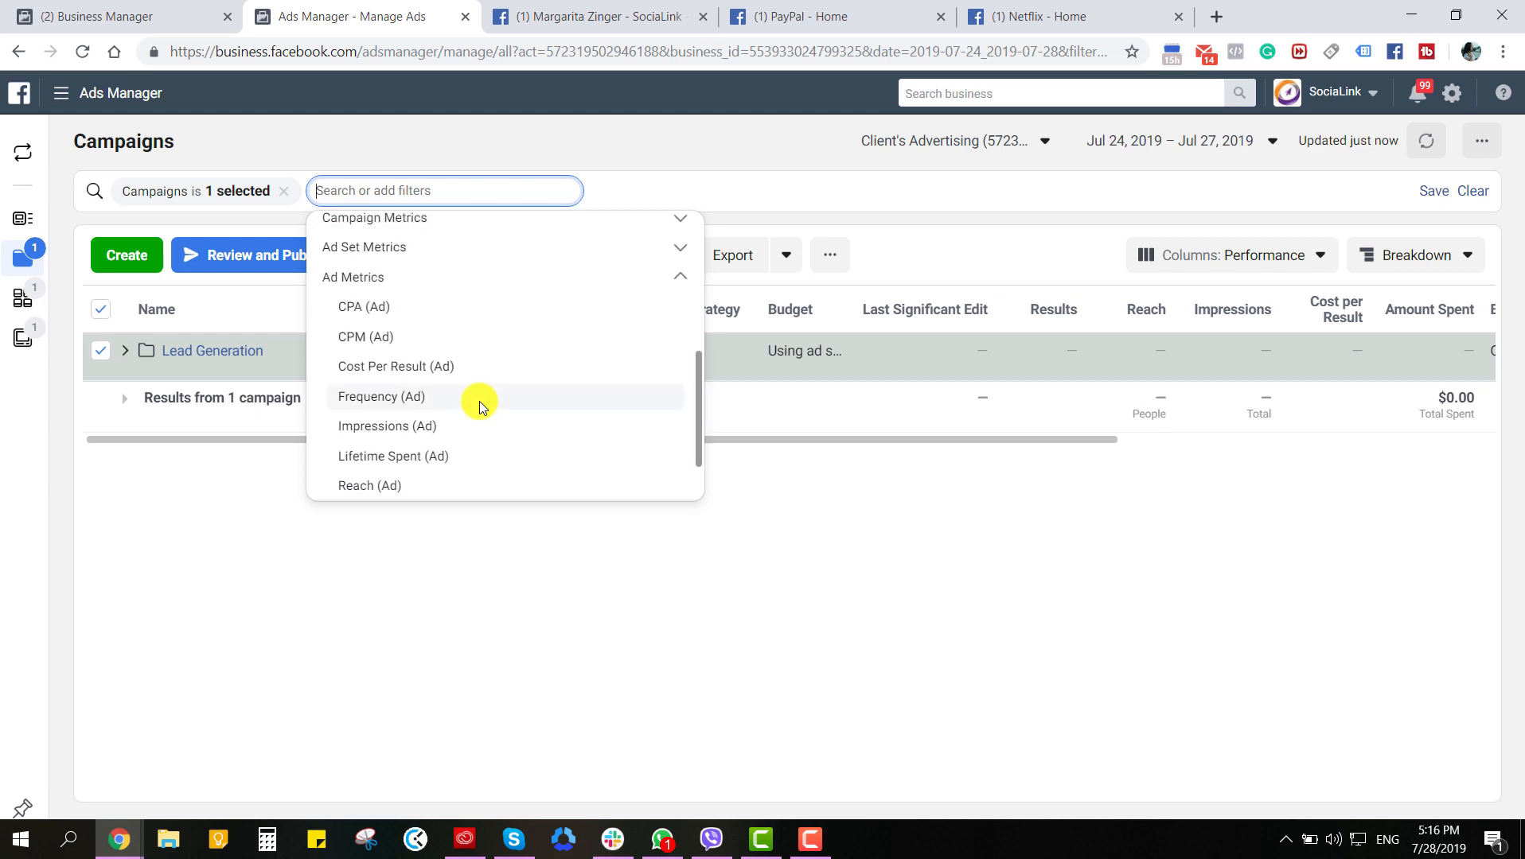
scroll(481, 408, "down", 1)
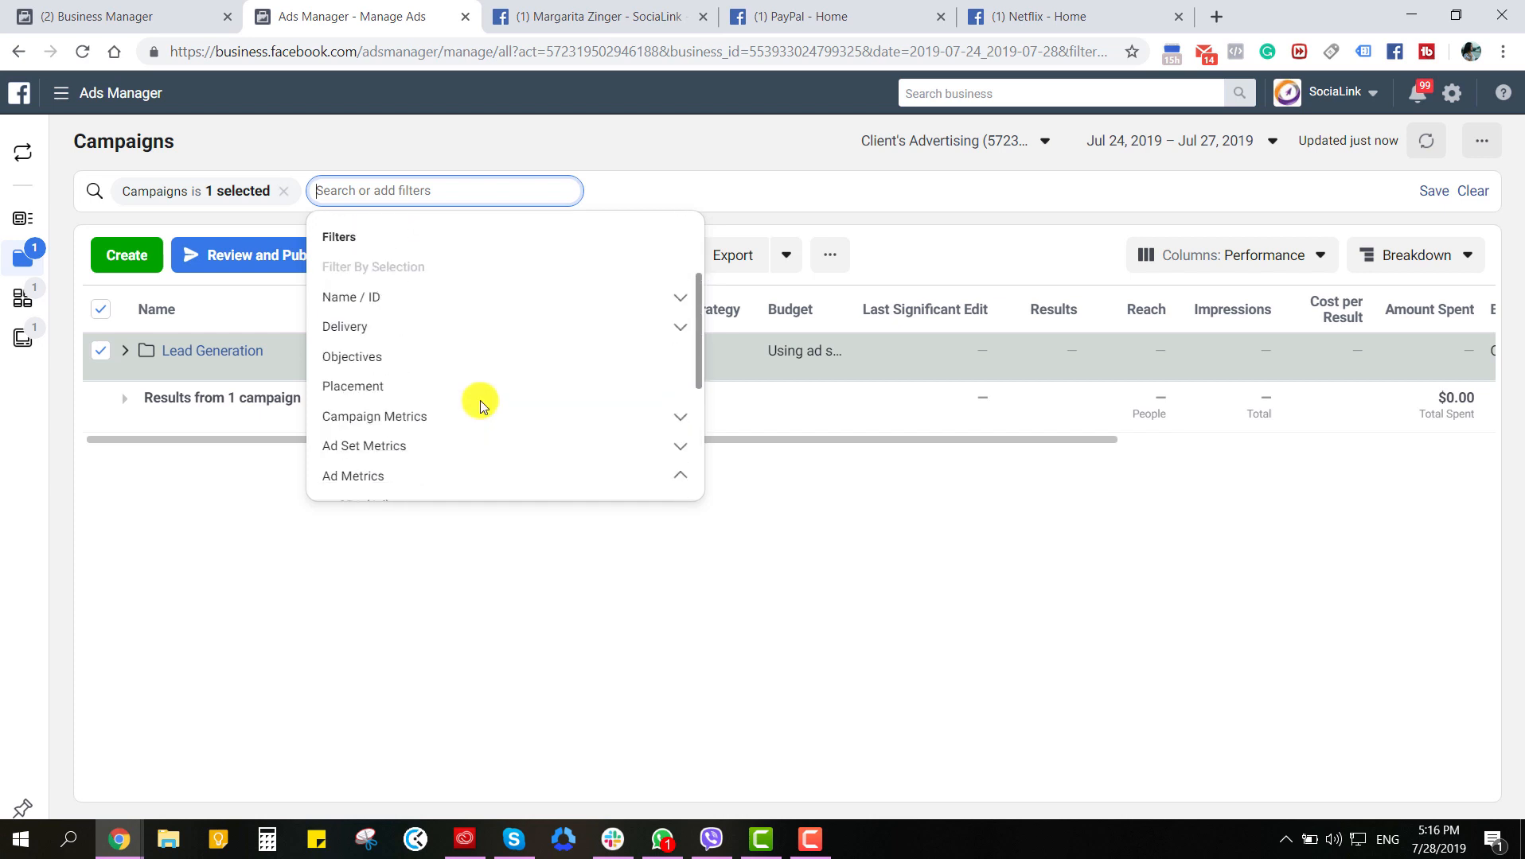
scroll(480, 402, "down", 1)
scroll(362, 338, "up", 1)
scroll(363, 341, "up", 1)
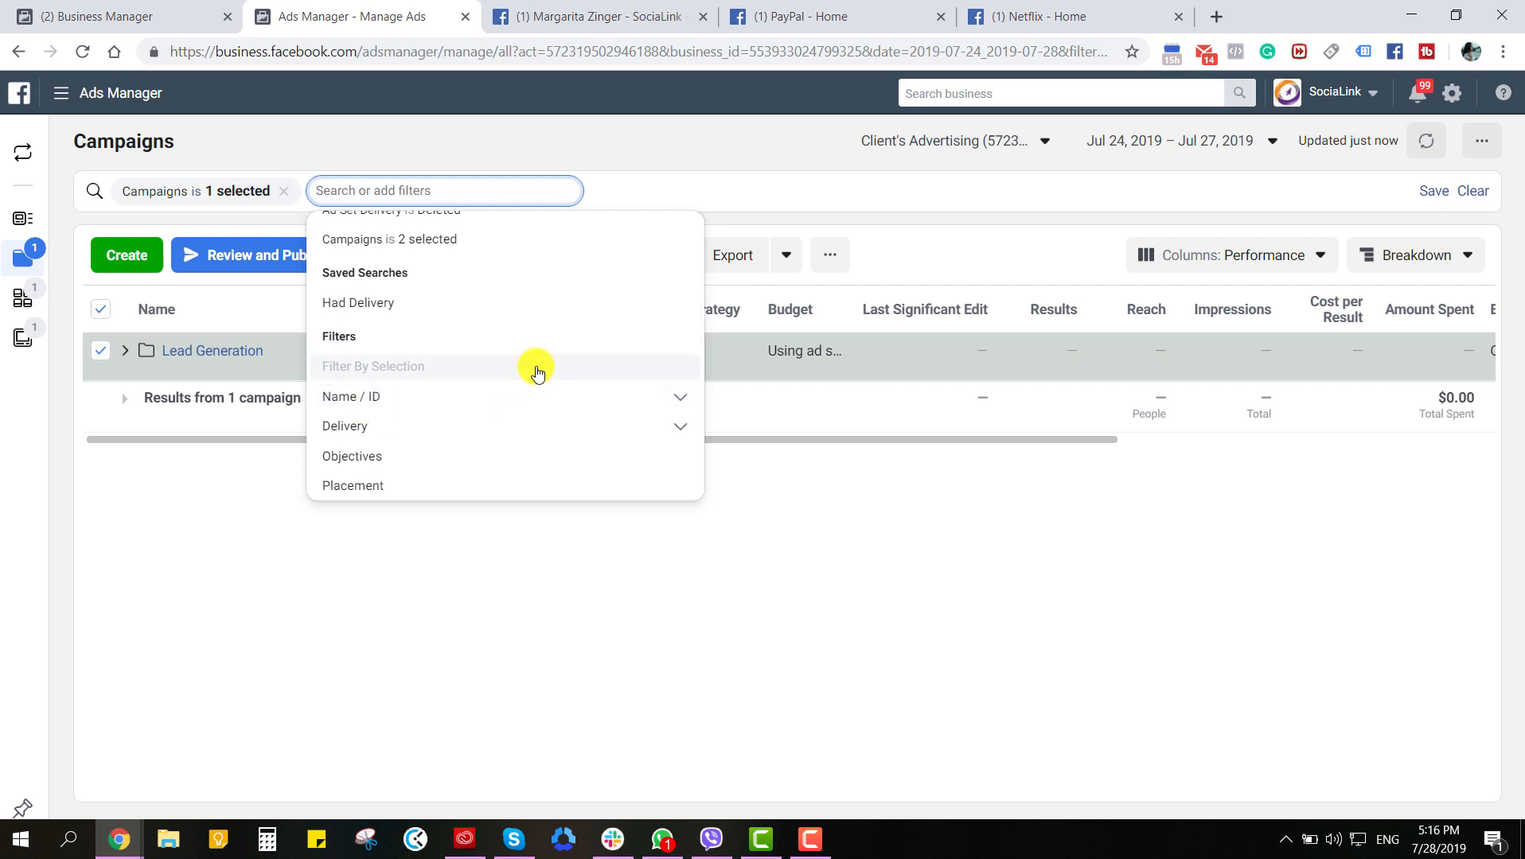
scroll(535, 369, "up", 1)
scroll(497, 366, "down", 3)
scroll(501, 368, "down", 3)
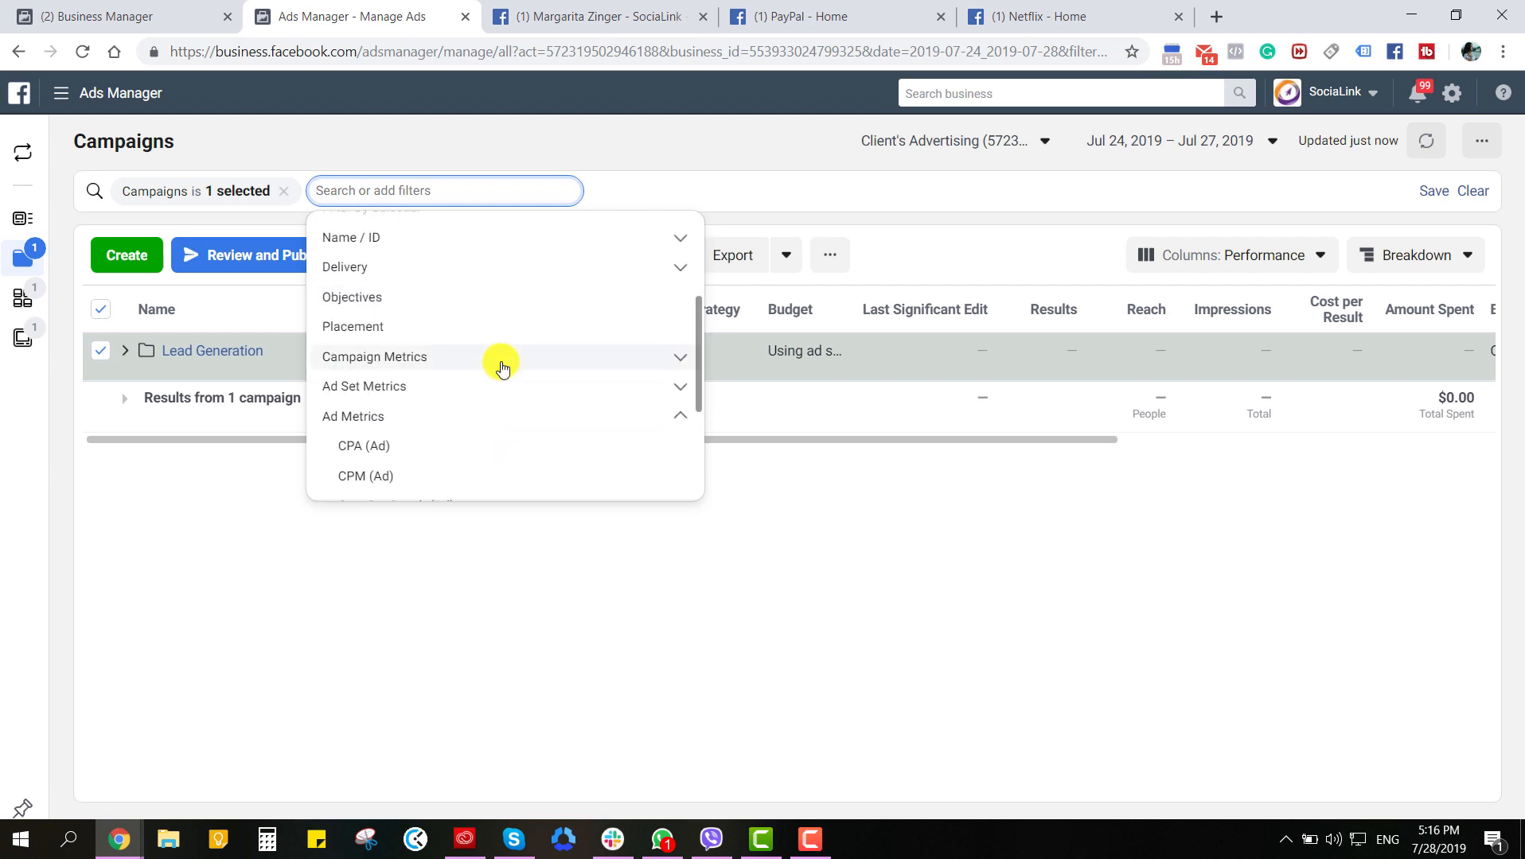
left_click(814, 499)
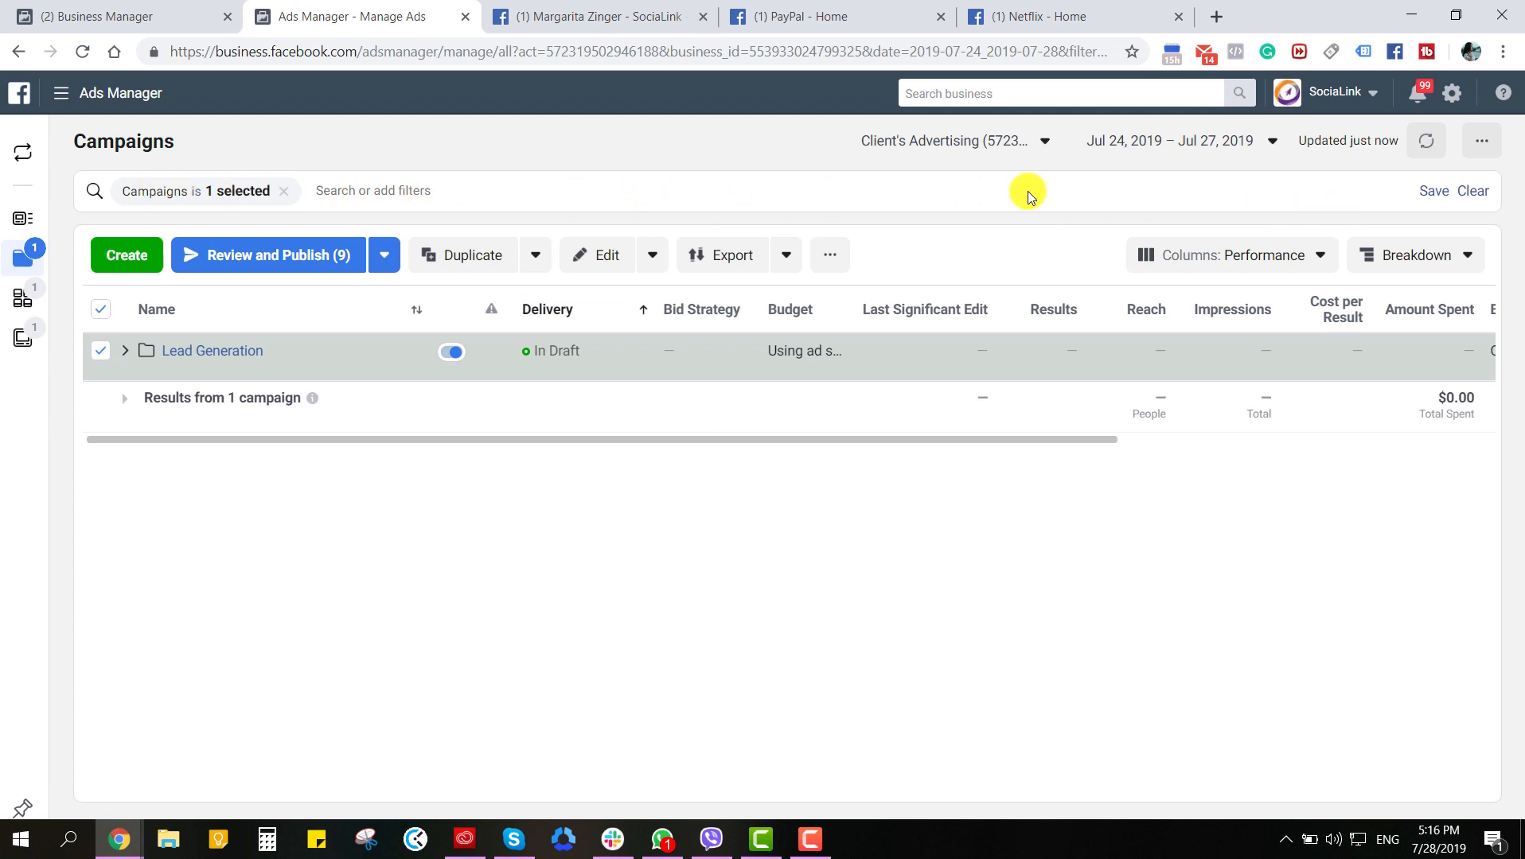
left_click(285, 191)
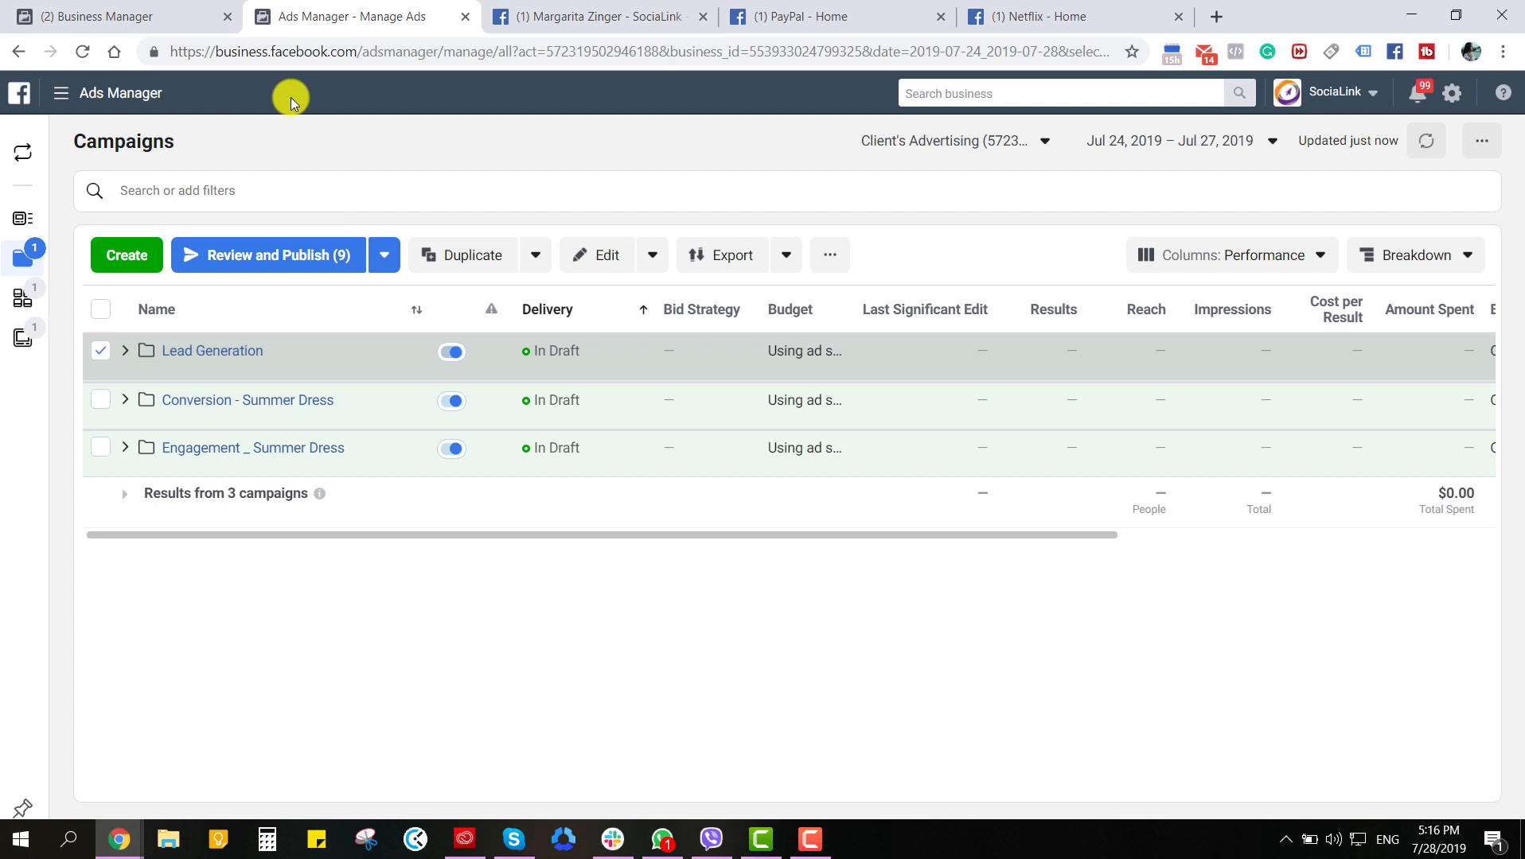
Switch to the previous version of Ads Manager and look through its list of filter criteria without applying one.
left_click(22, 154)
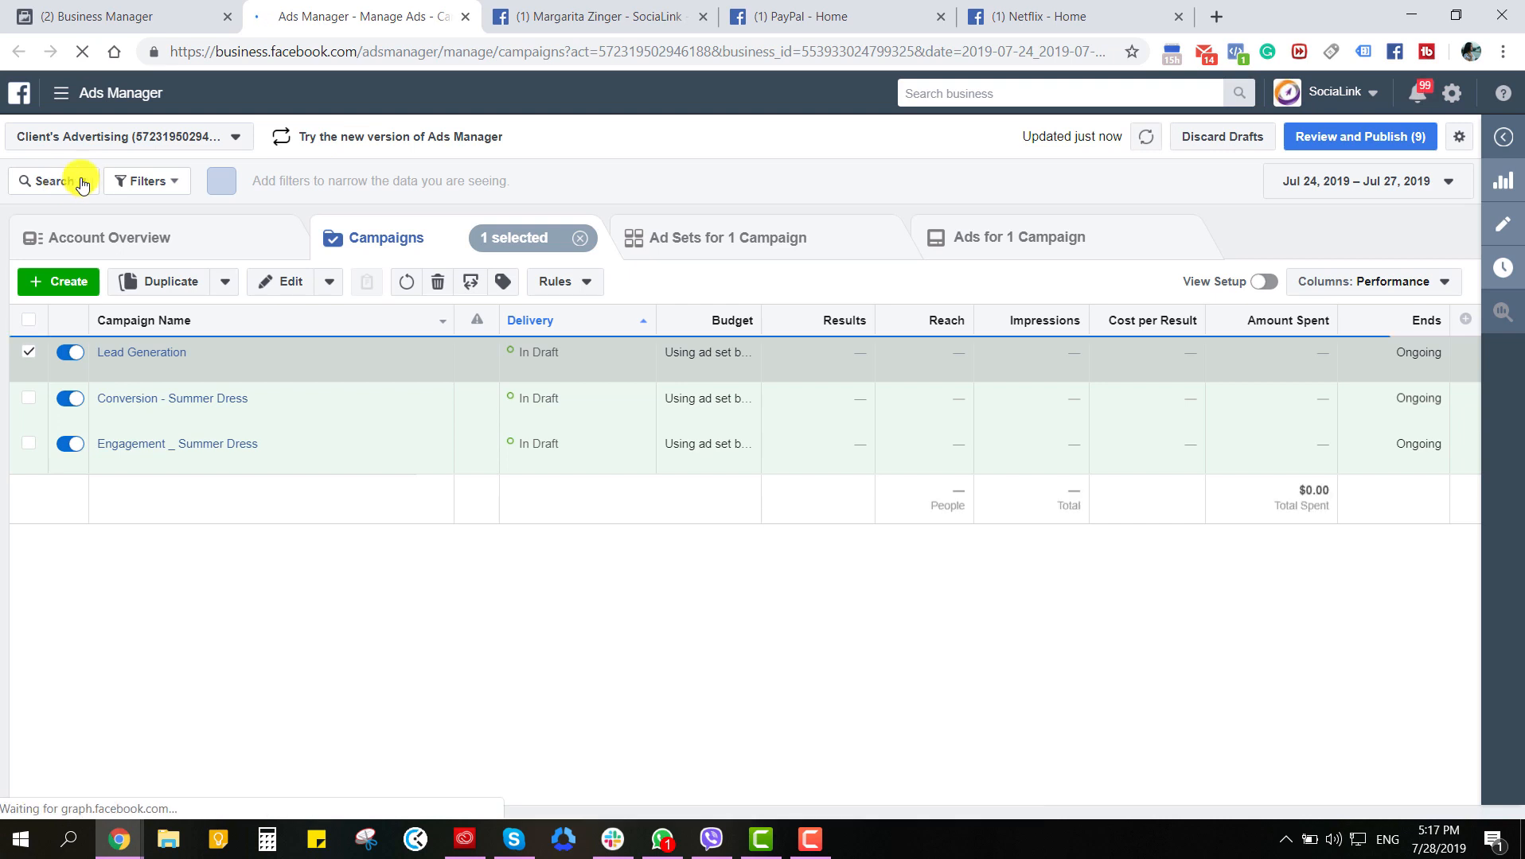
left_click(223, 183)
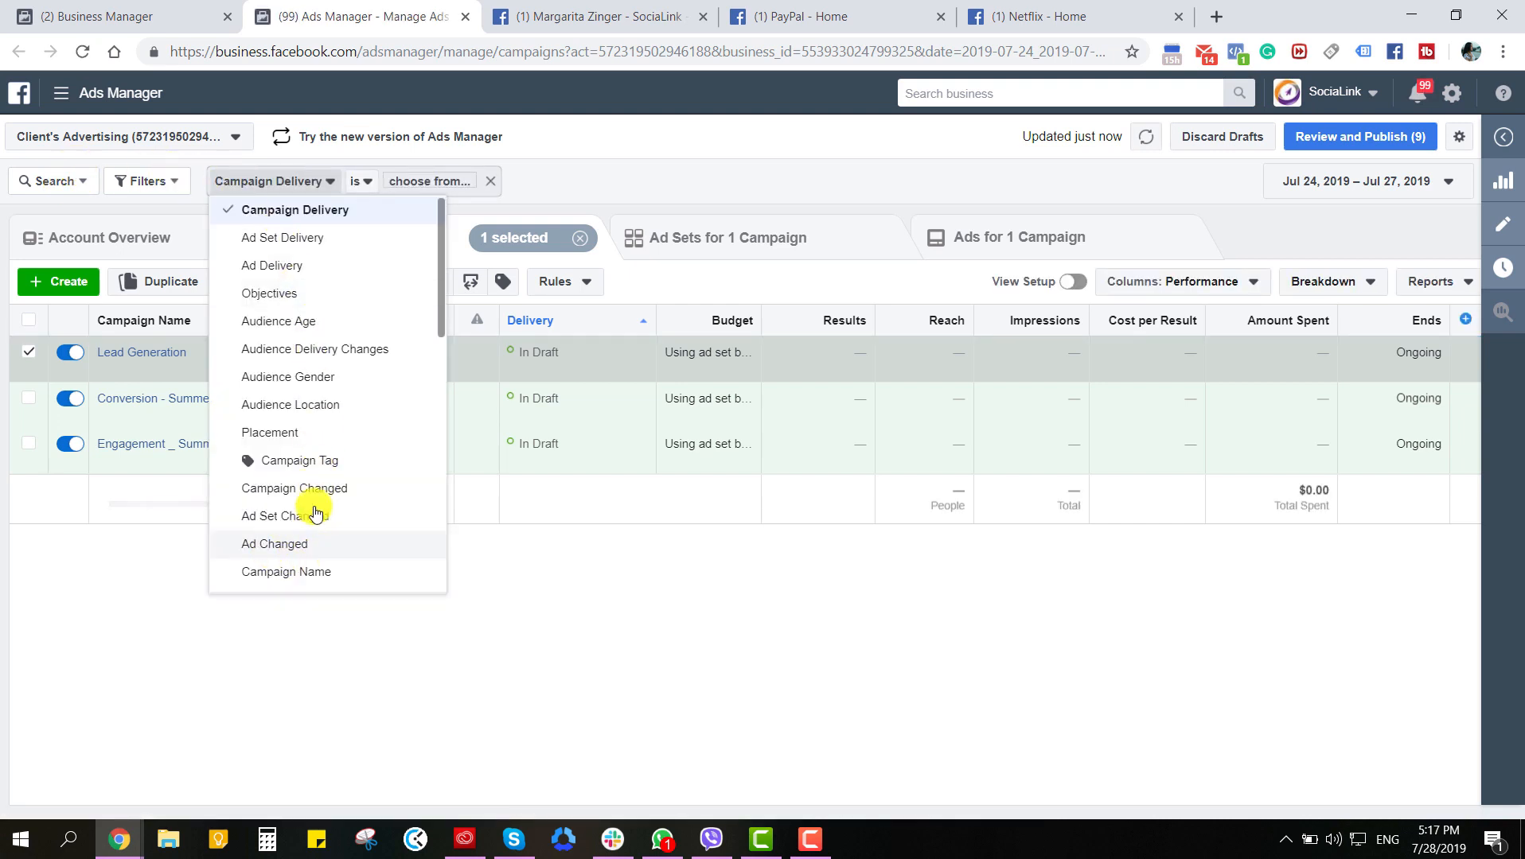
scroll(316, 513, "down", 2)
scroll(334, 492, "up", 1)
scroll(333, 487, "down", 3)
left_click(582, 165)
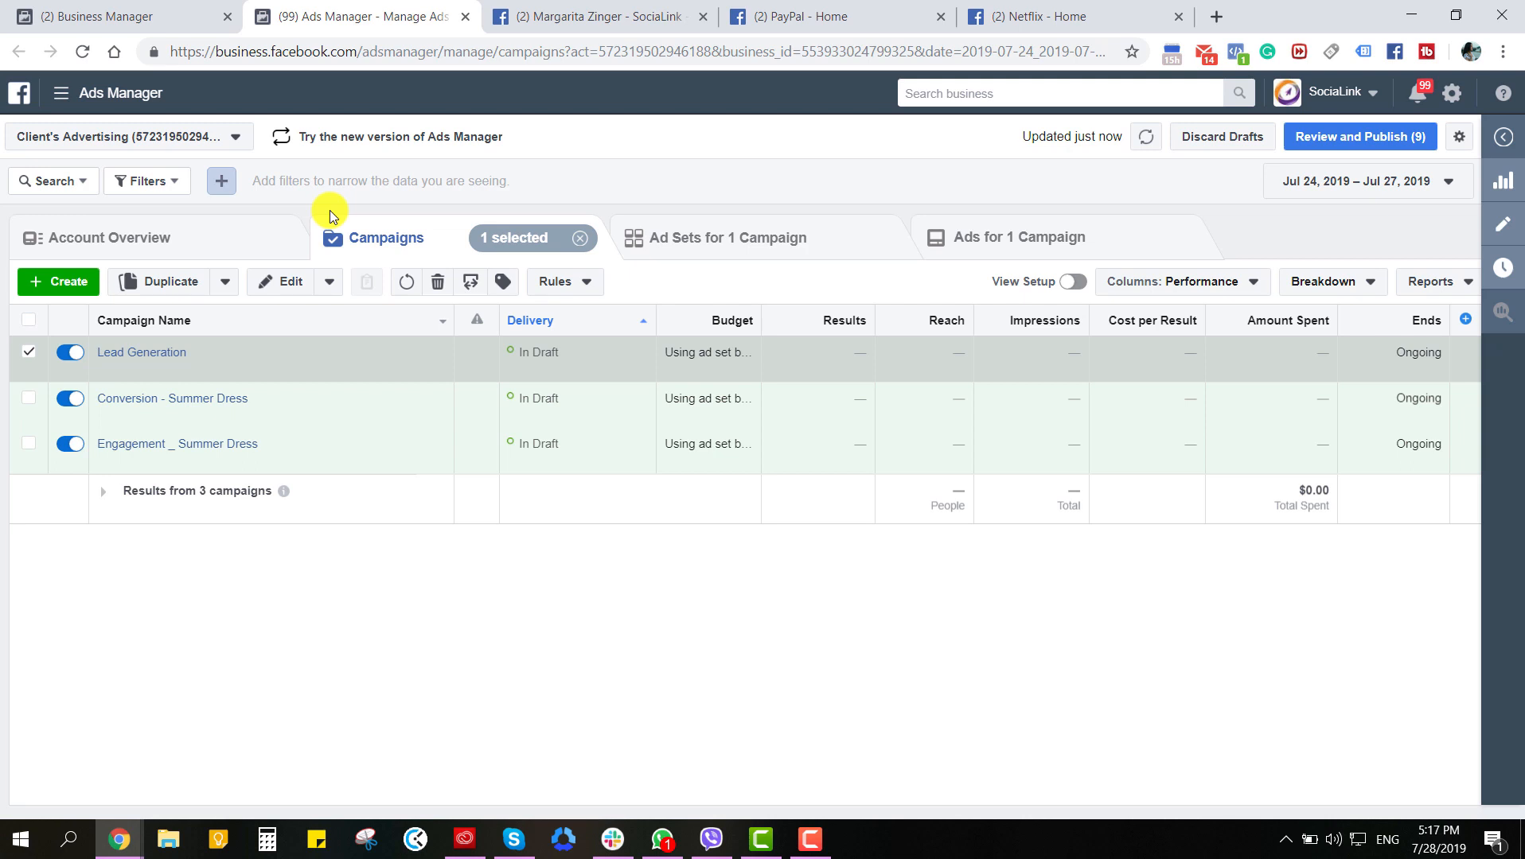
View the ad sets and ads of the selected Lead Generation campaign, and return to the campaign list.
left_click(711, 234)
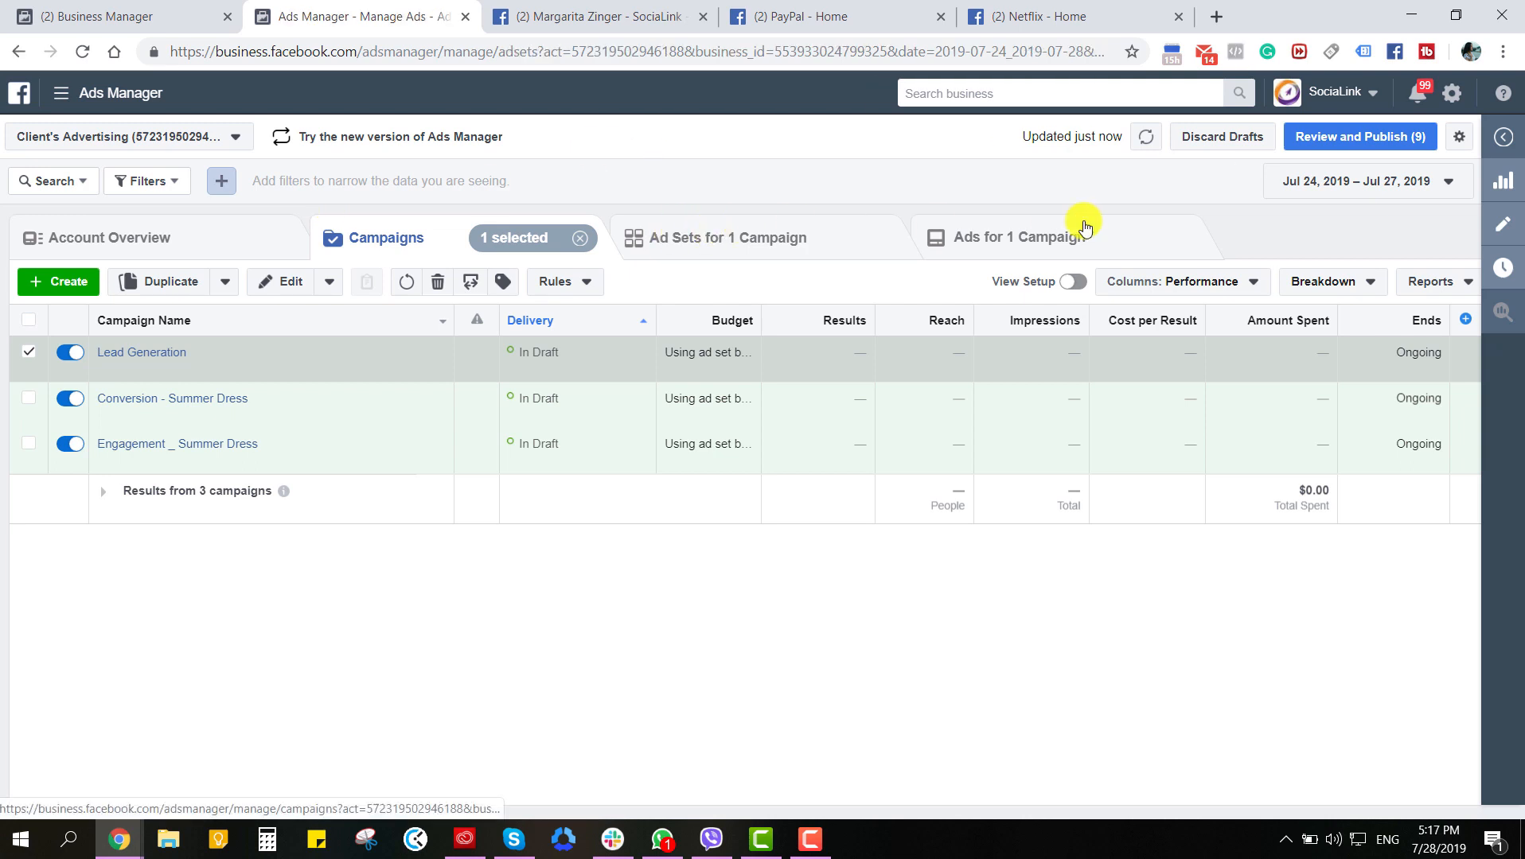
left_click(1086, 228)
left_click(444, 244)
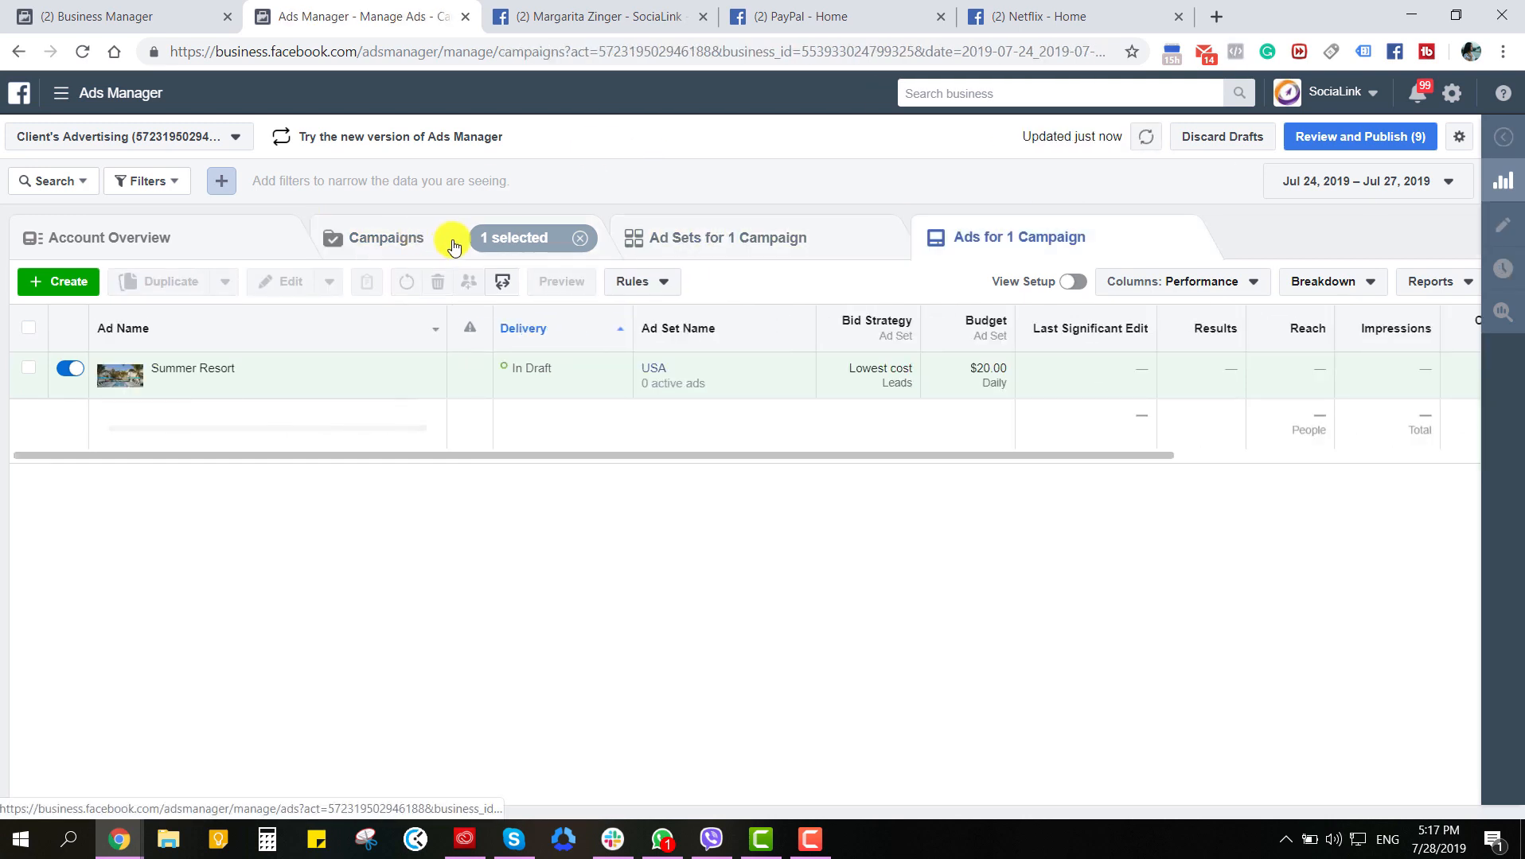